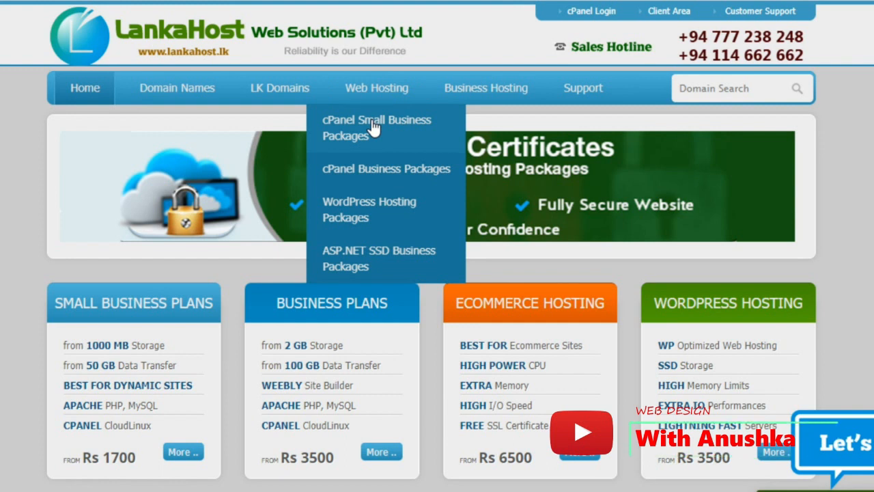
Open the cPanel Small Business Packages page and review its price table, noting the 4 GB disk space
left_click(373, 128)
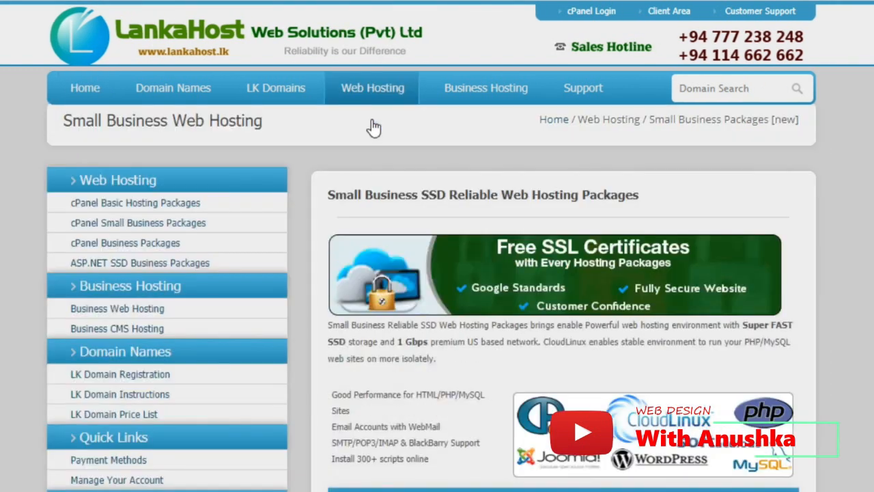
scroll(413, 251, "down", 6)
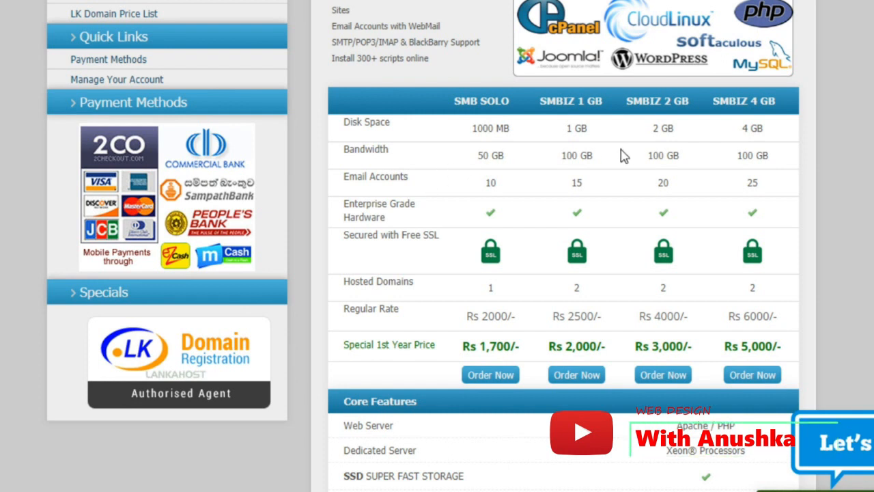
left_click_drag(742, 129, 769, 135)
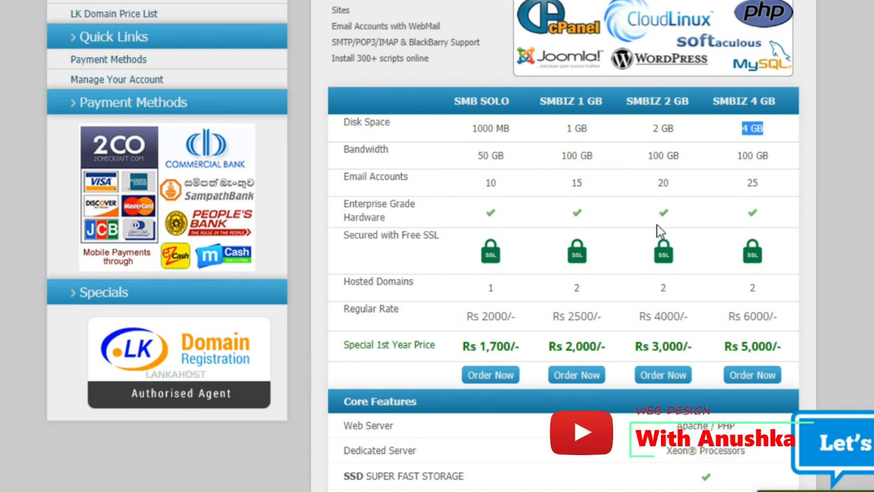
scroll(657, 230, "up", 5)
scroll(657, 231, "down", 2)
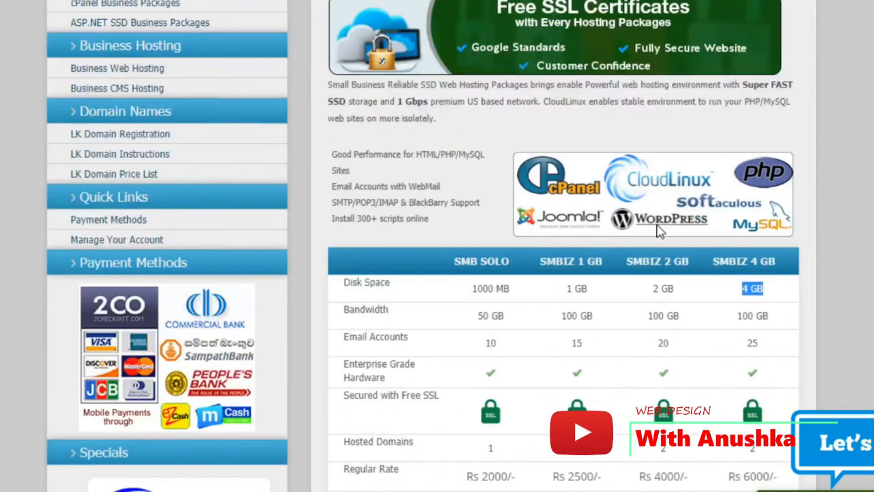
scroll(657, 231, "up", 3)
mouse_move(385, 101)
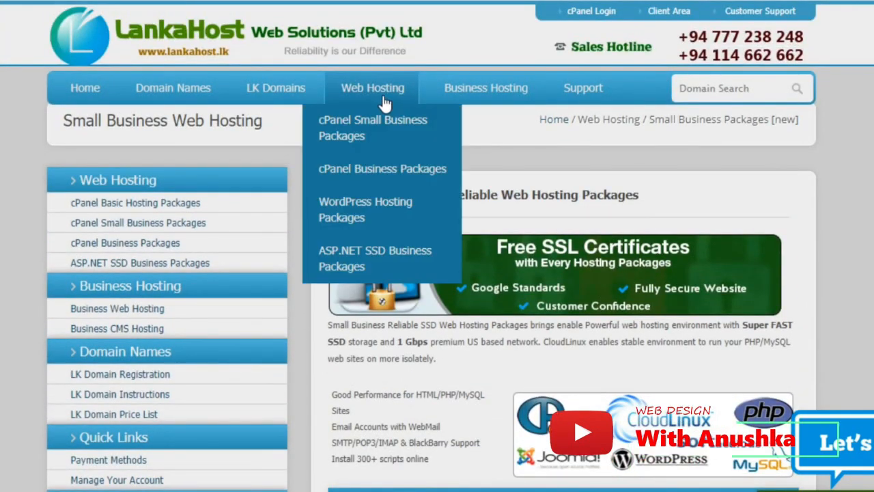
Compare disk space across the cPanel Business Packages plans, then go back to the LankaHost home page
left_click(381, 177)
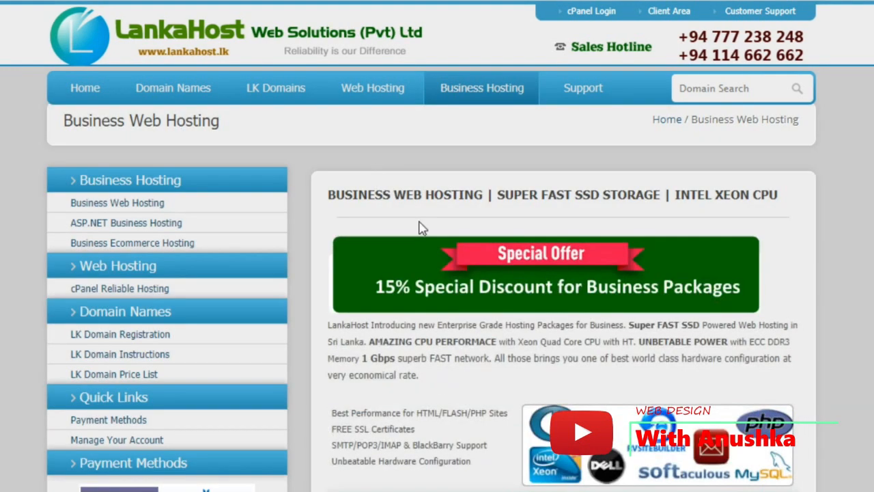
scroll(419, 226, "down", 3)
scroll(421, 229, "down", 3)
left_click_drag(481, 54, 774, 68)
left_click(781, 90)
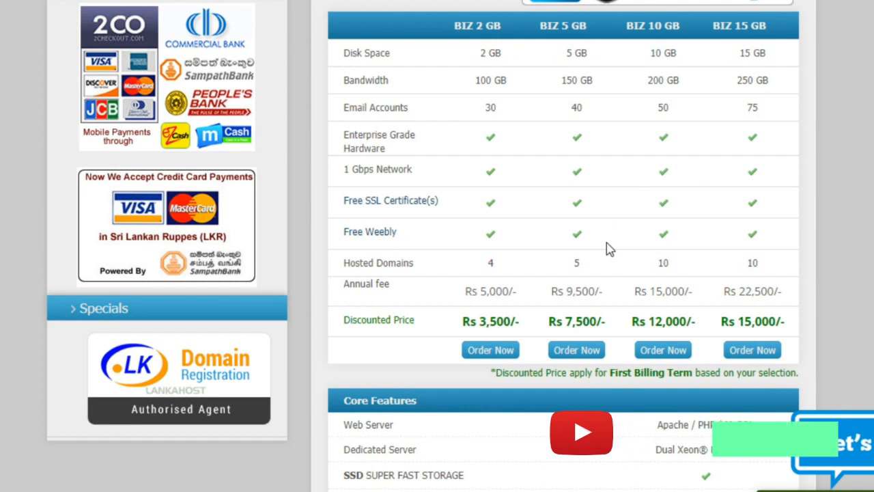
scroll(610, 249, "up", 2)
scroll(610, 249, "up", 4)
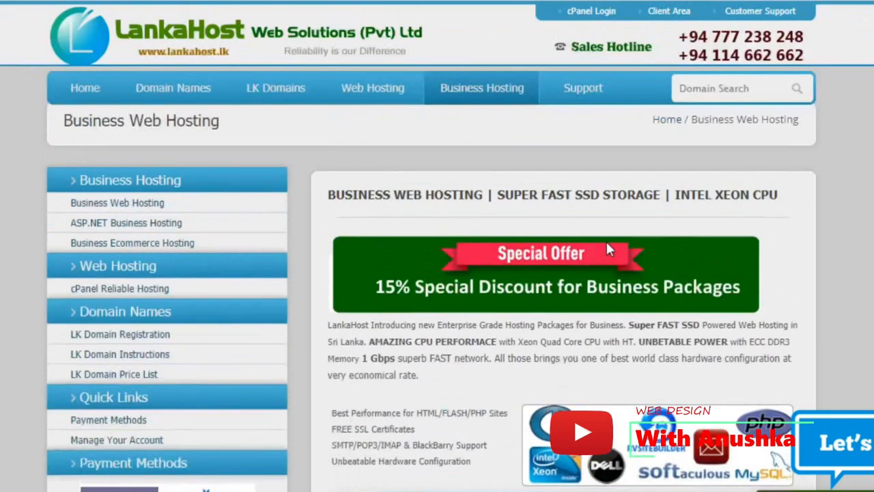
left_click(78, 99)
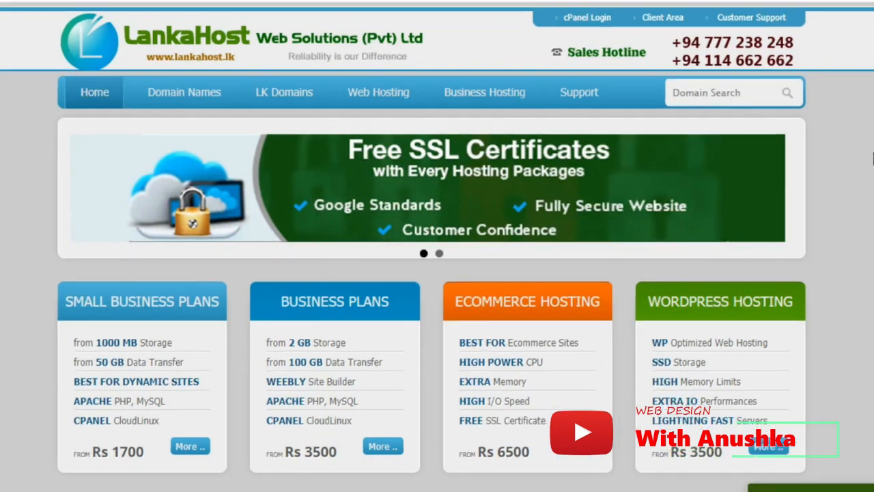
mouse_move(399, 101)
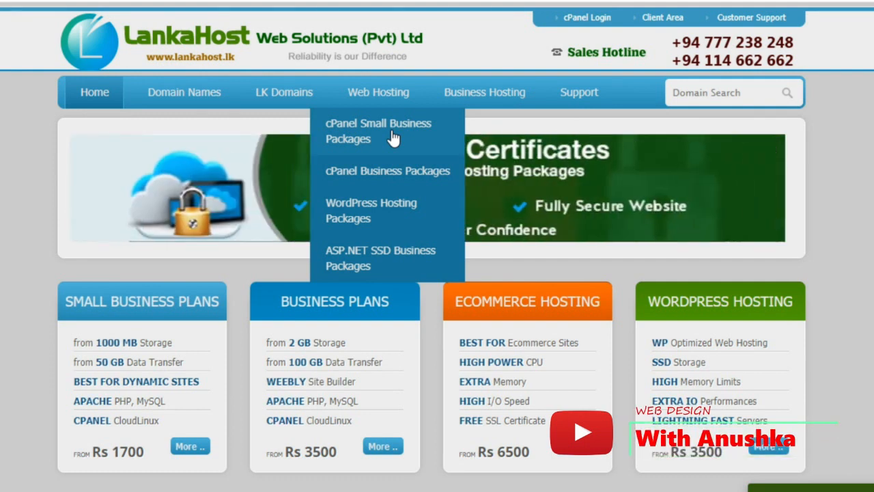
Reopen cPanel Small Business Packages and scroll to the SMB SOLO–SMBIZ 4 GB table, checking the 1 GB plan
left_click(393, 137)
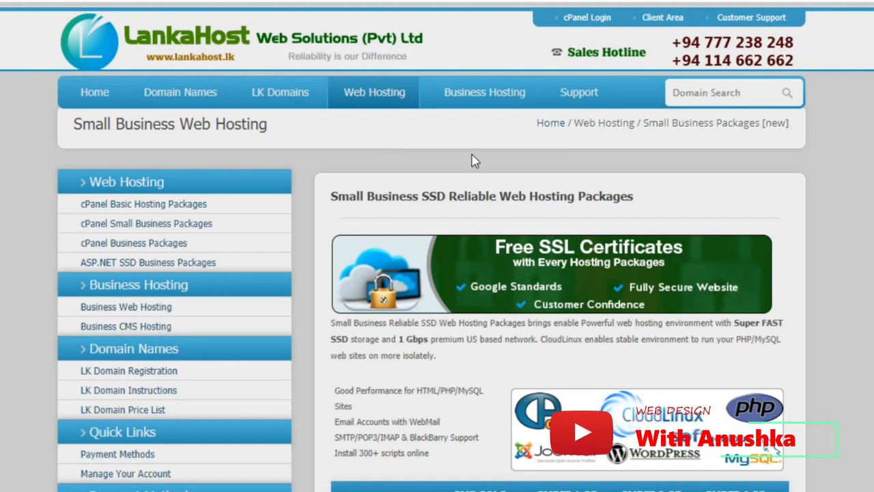
scroll(746, 238, "down", 3)
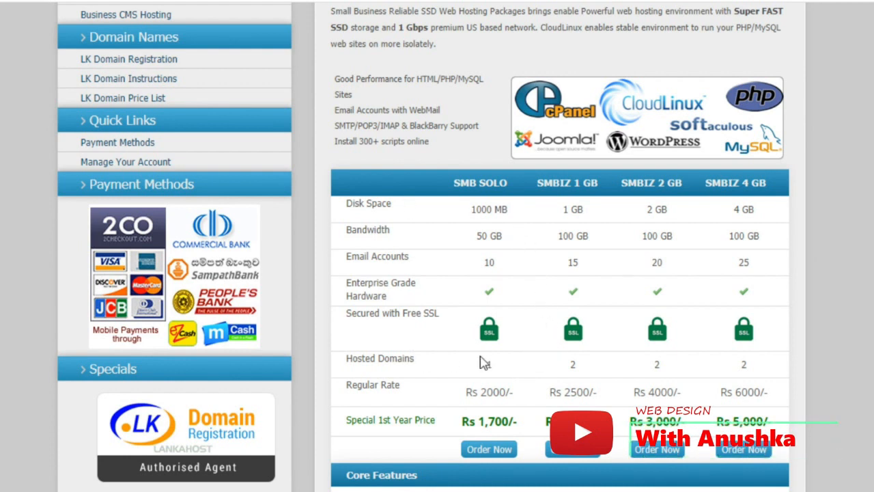
left_click_drag(565, 209, 591, 246)
left_click(600, 216)
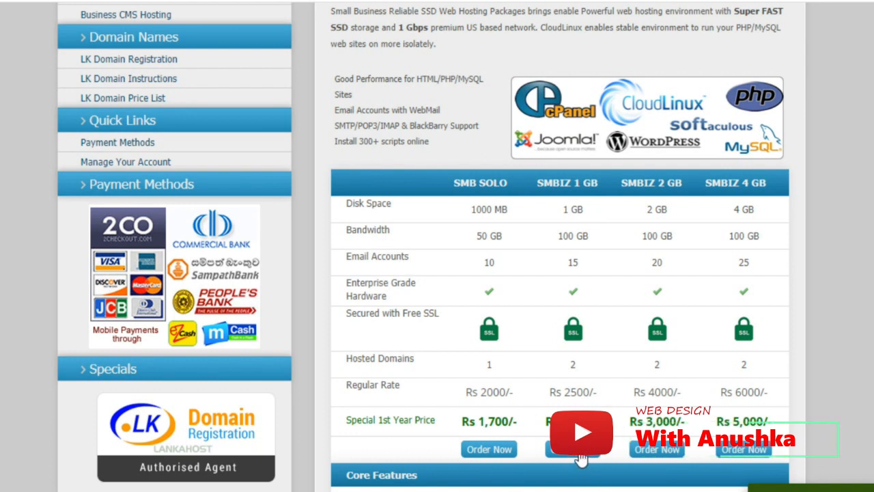
scroll(586, 464, "down", 2)
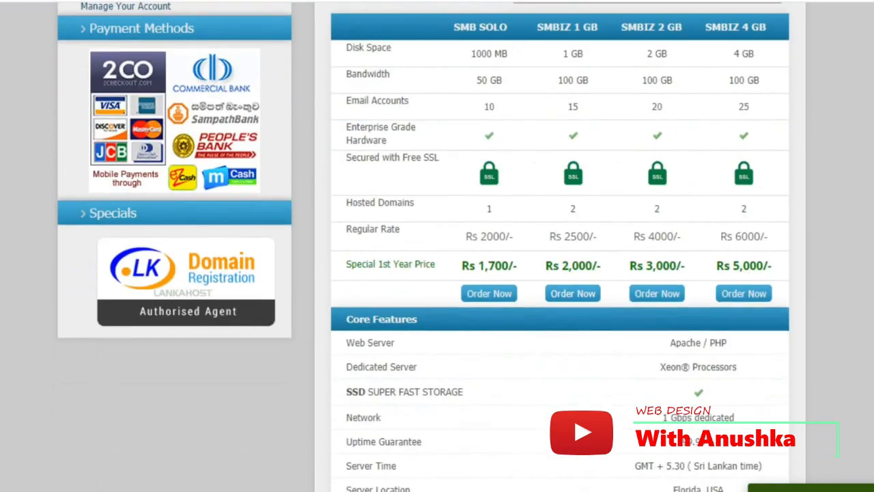
Start an Order Now for the SMBIZ 1 GB plan
left_click(566, 299)
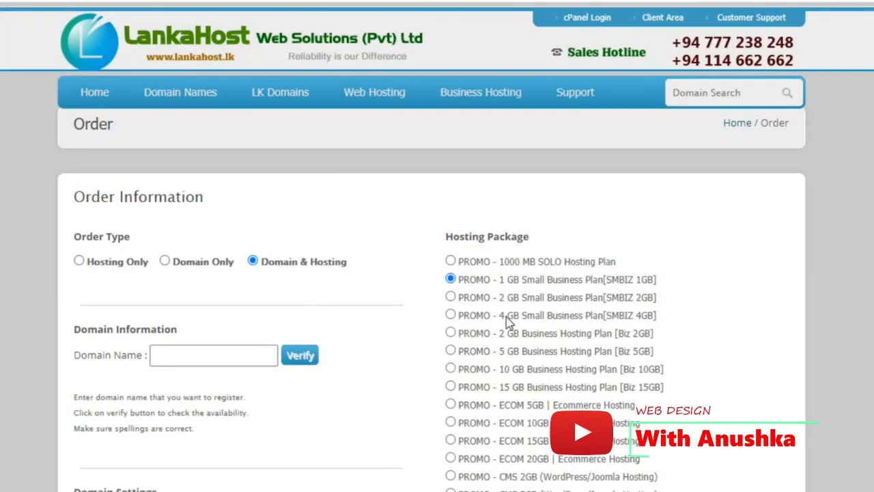
left_click_drag(446, 236, 536, 239)
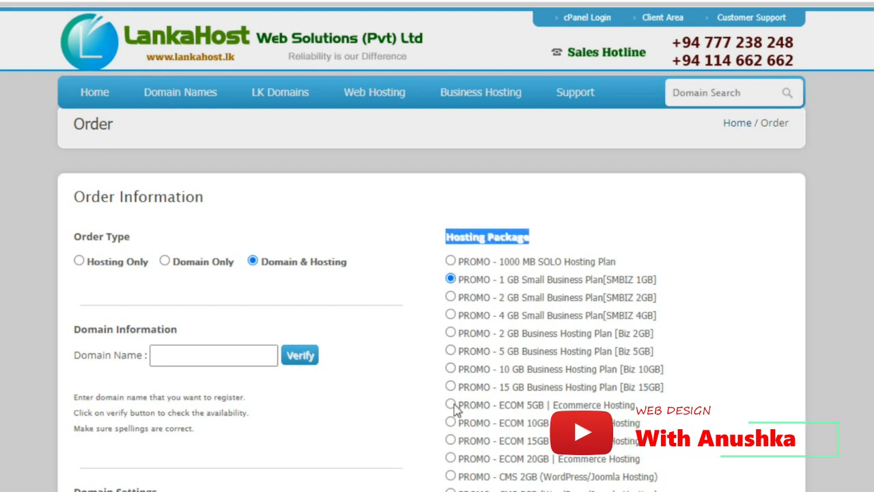
left_click(379, 258)
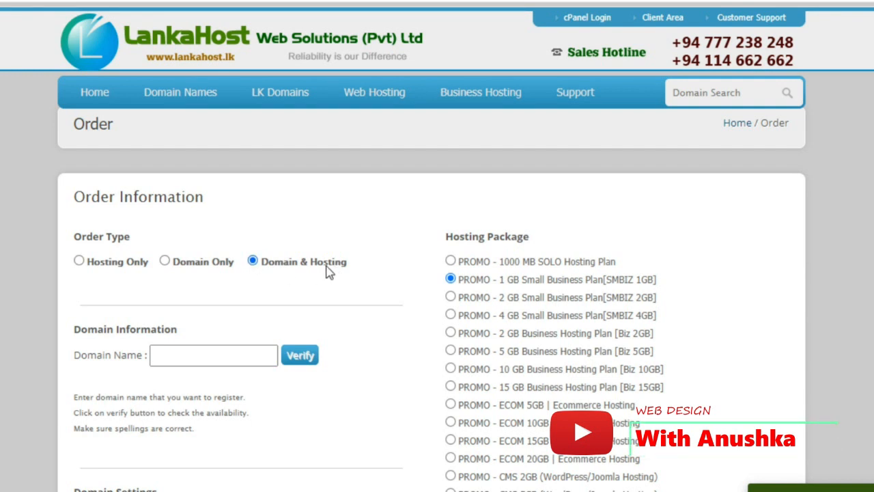
Fill in the suggested domain name and verify that it is available
left_click(218, 357)
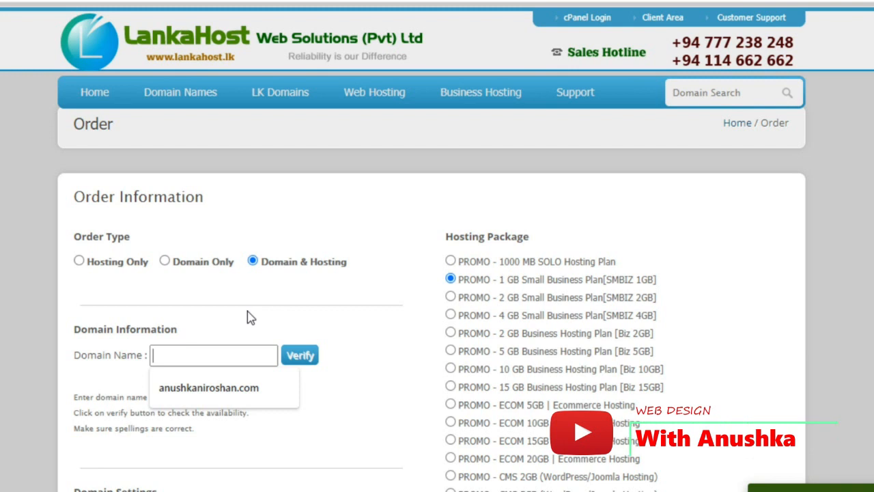
left_click(217, 392)
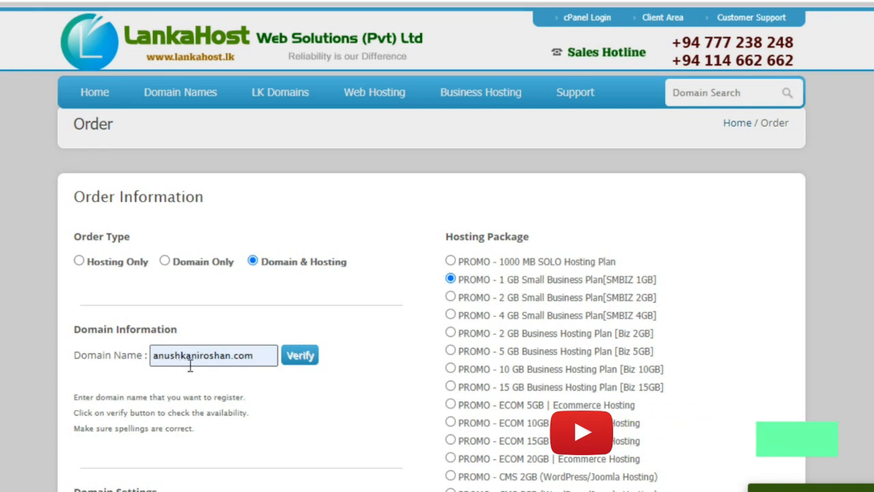
left_click(313, 363)
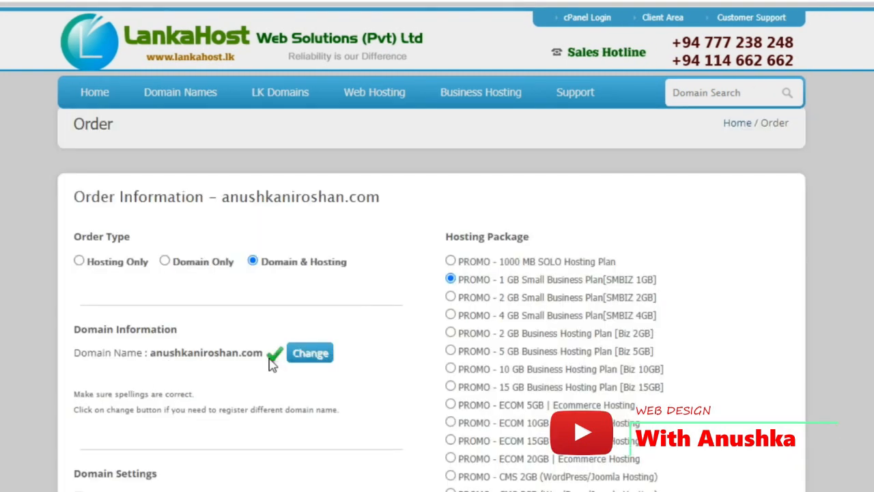
Scroll through Domain Settings and the billing term, leaving the defaults unchanged
scroll(373, 358, "down", 3)
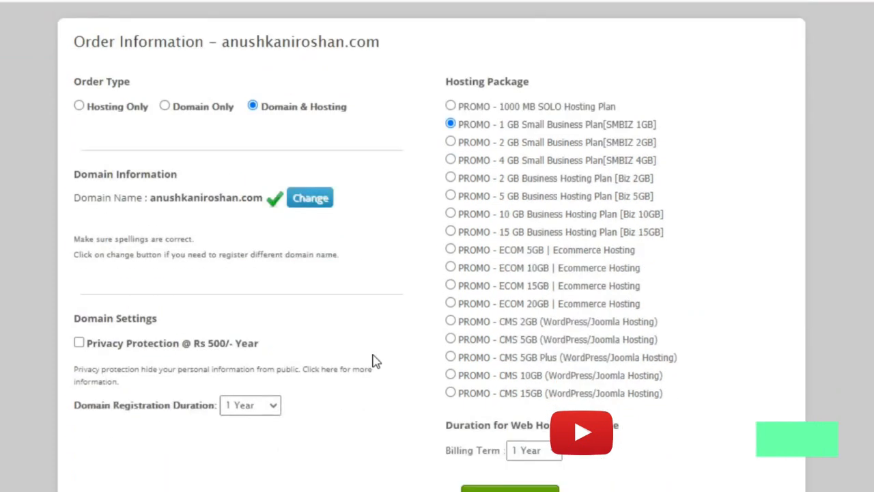
scroll(372, 356, "up", 1)
scroll(373, 361, "down", 1)
scroll(373, 361, "up", 1)
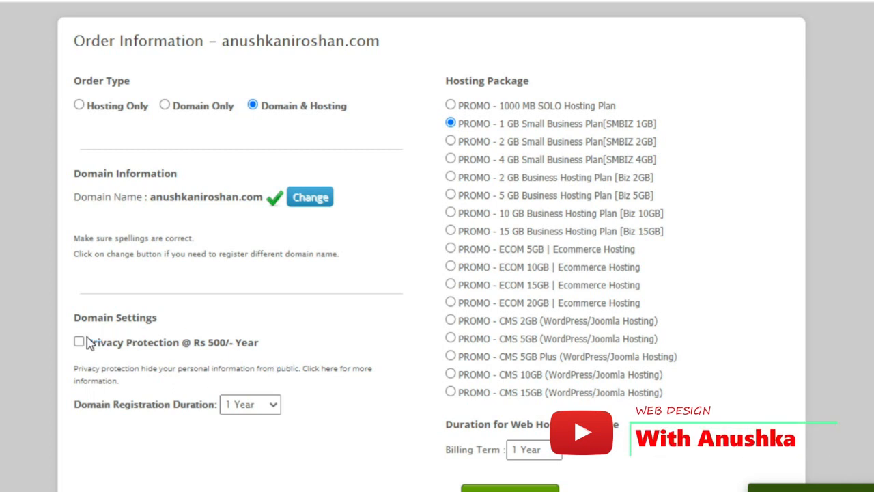
scroll(410, 359, "down", 1)
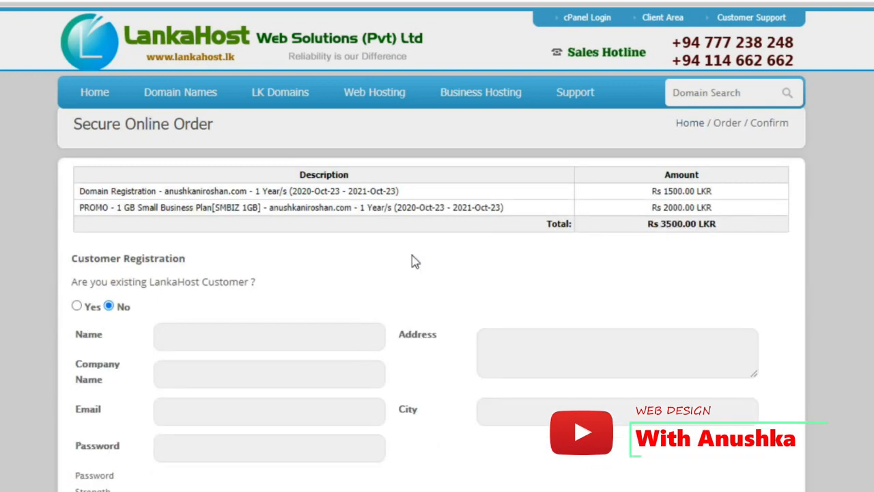
scroll(412, 260, "down", 2)
scroll(412, 260, "up", 2)
left_click_drag(656, 191, 723, 198)
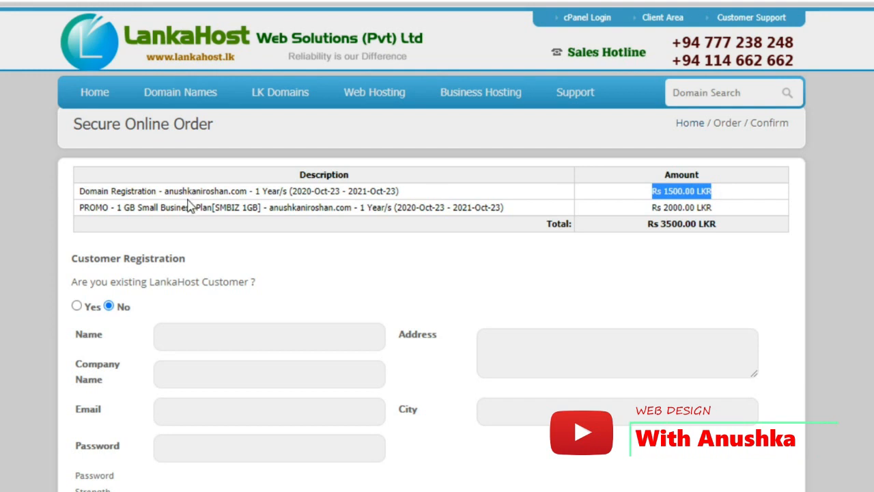
left_click_drag(196, 191, 228, 191)
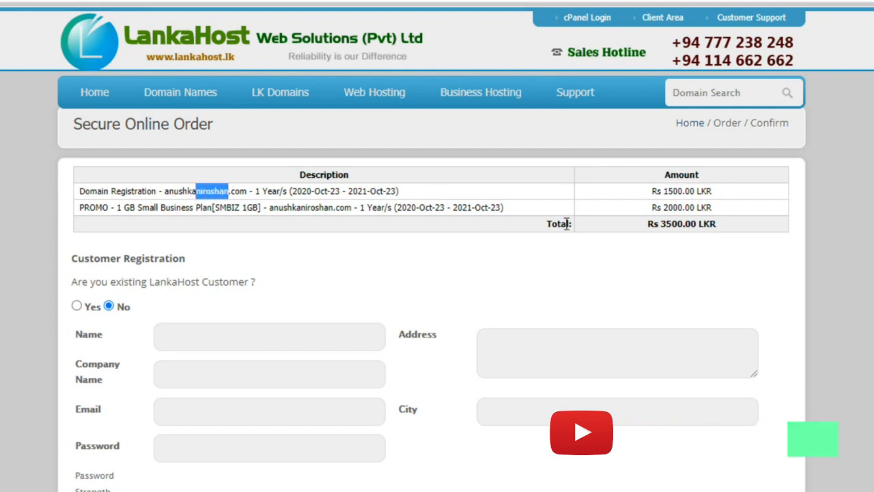
left_click_drag(650, 207, 736, 215)
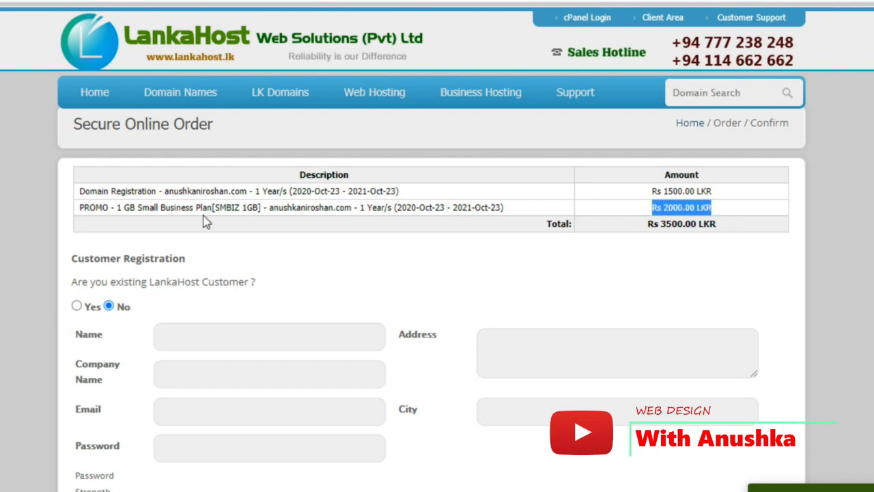
left_click_drag(118, 208, 165, 208)
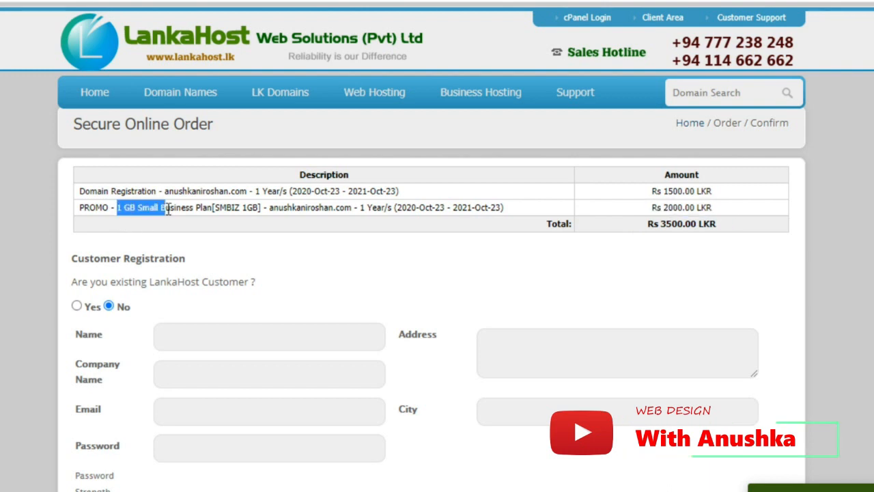
scroll(380, 284, "down", 1)
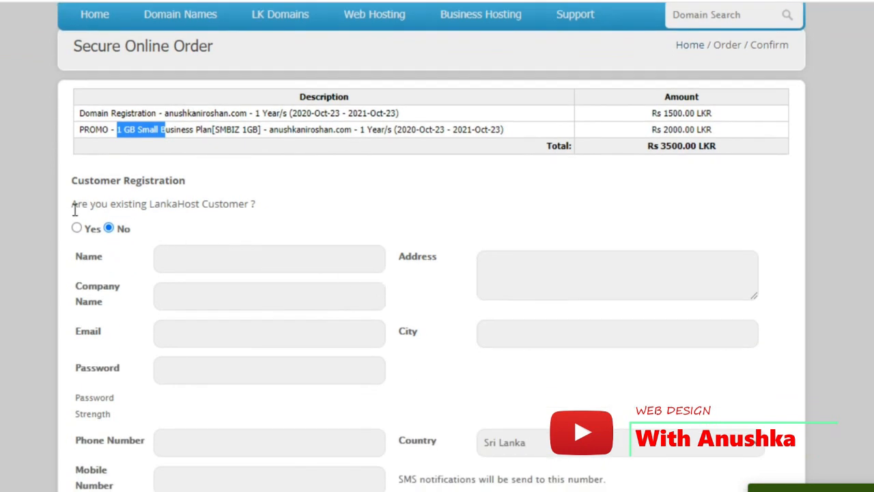
left_click_drag(74, 207, 269, 212)
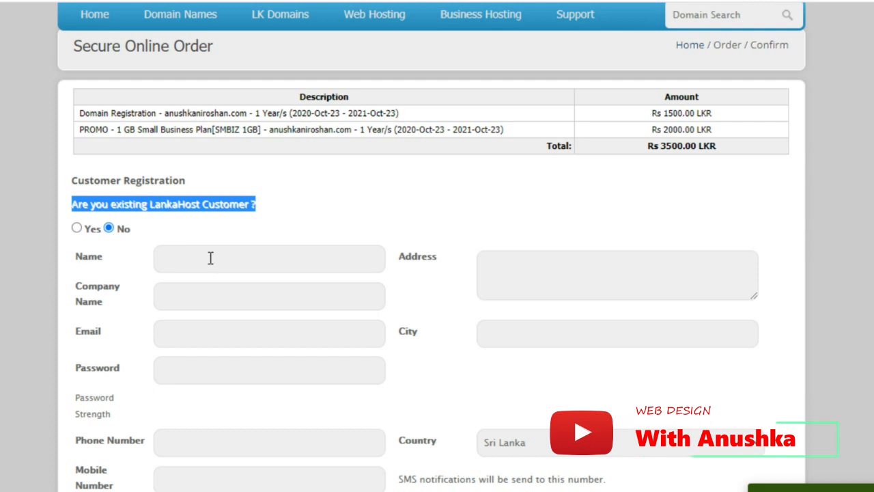
Enter the customer's full name, using the saved notes alongside the form
key("alt+Tab")
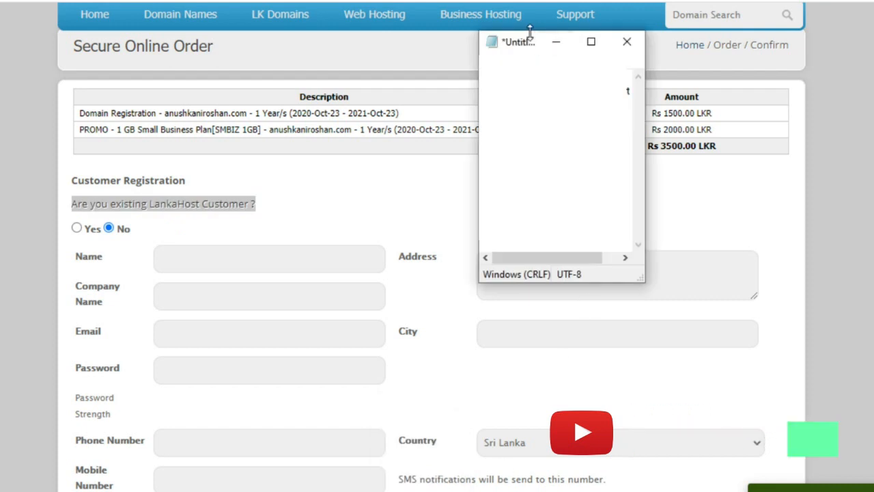
left_click_drag(515, 45, 650, 60)
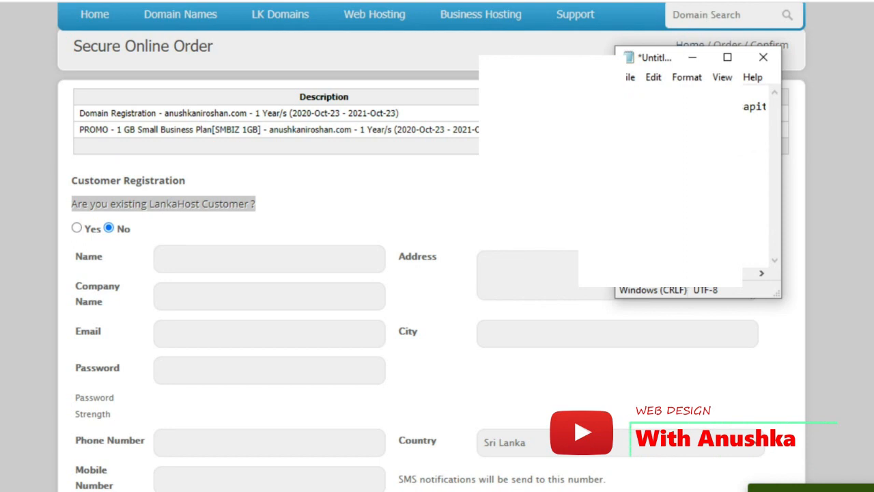
left_click(231, 259)
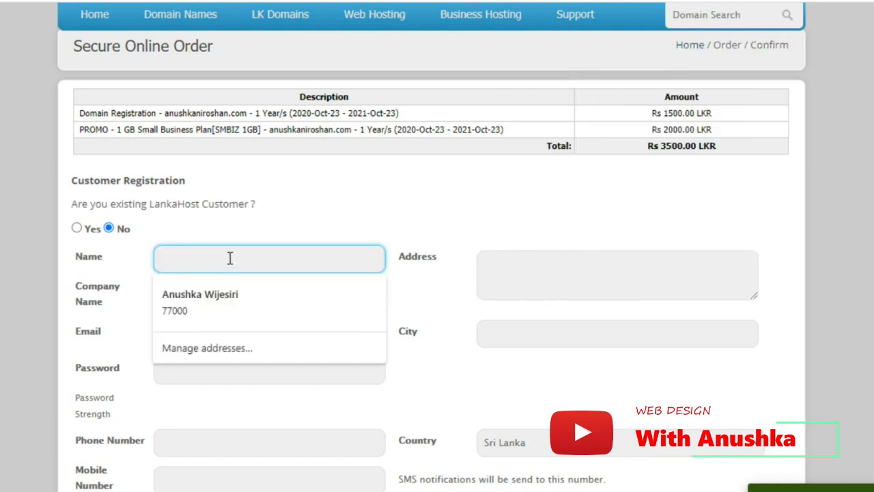
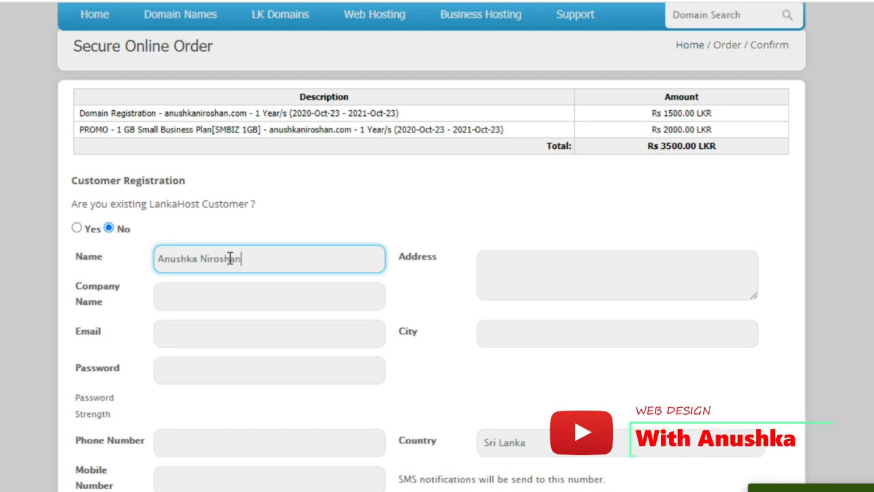
left_click(252, 304)
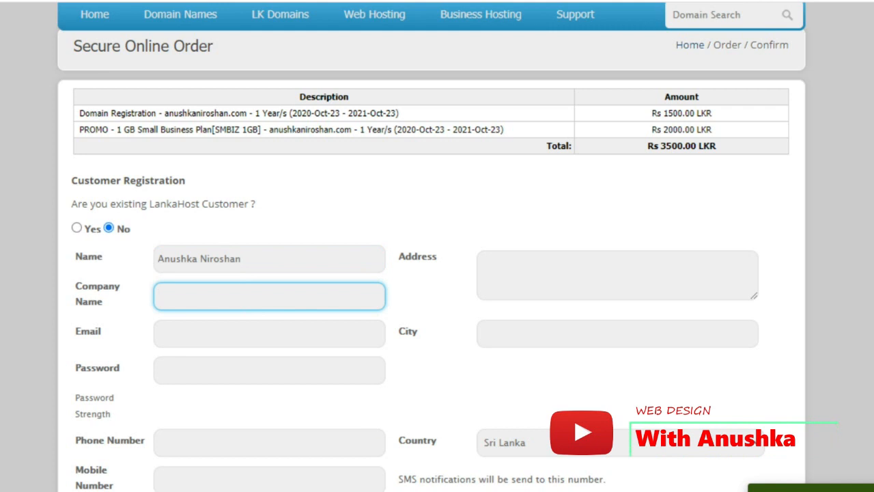
Copy the customer's e-mail from the notes and paste it into the Email field
key("alt+Tab")
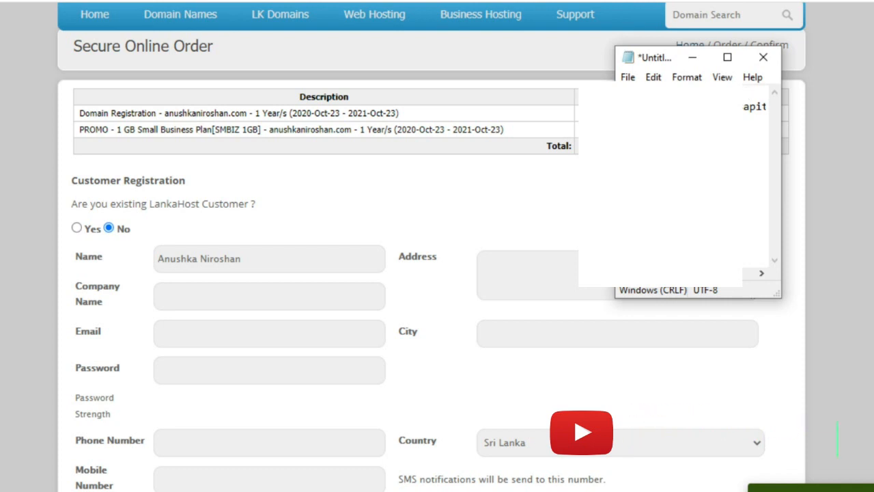
right_click(742, 96)
left_click(746, 146)
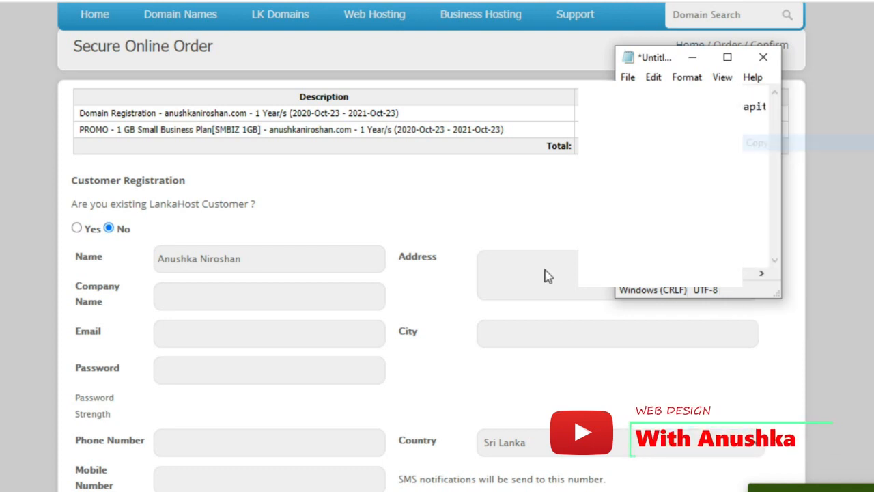
left_click(234, 333)
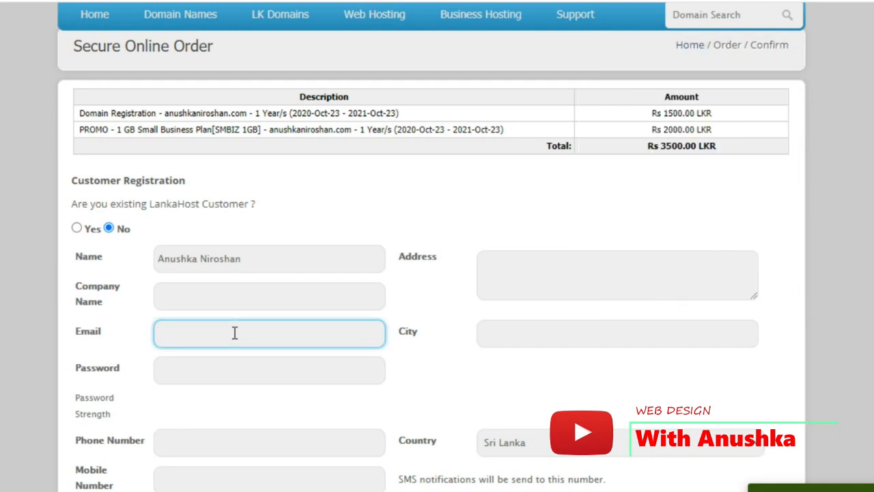
right_click(234, 332)
left_click(264, 169)
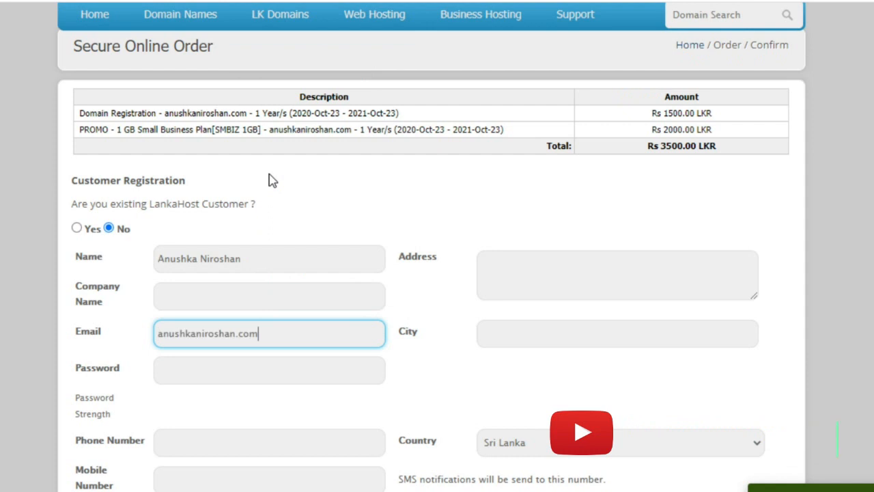
Type the account password
key("alt+Tab")
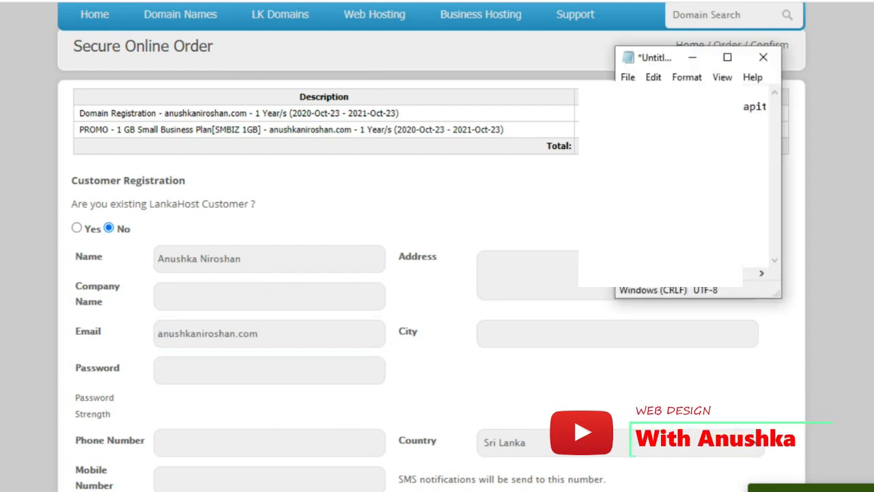
left_click(271, 367)
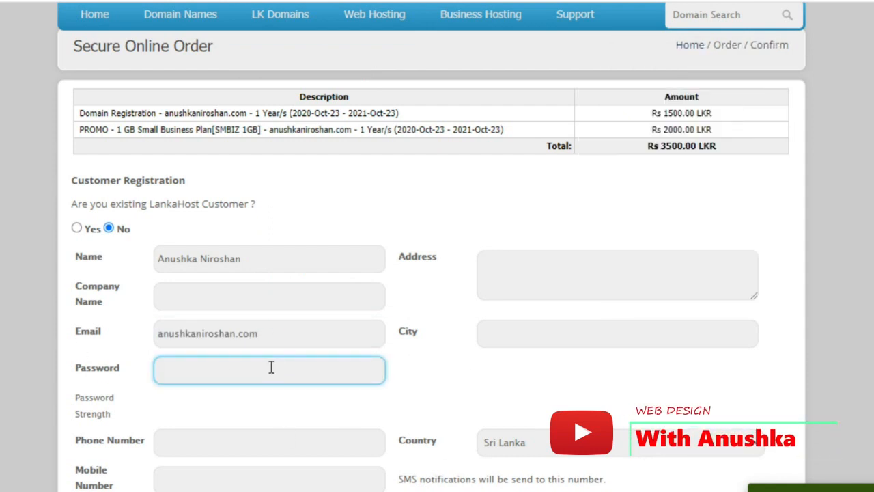
type("•••••••")
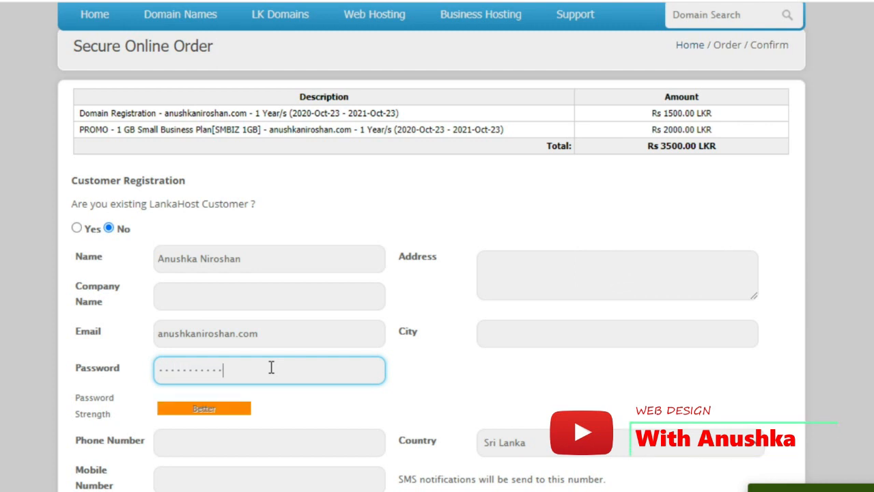
type("•")
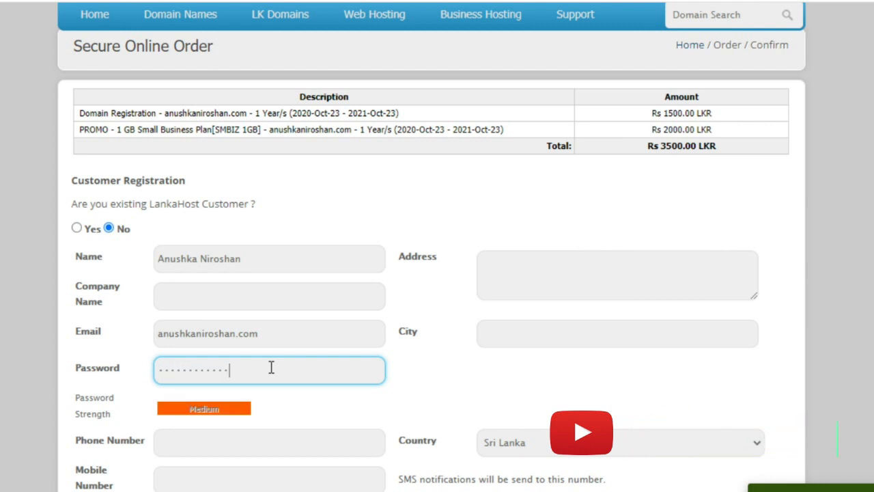
type("•")
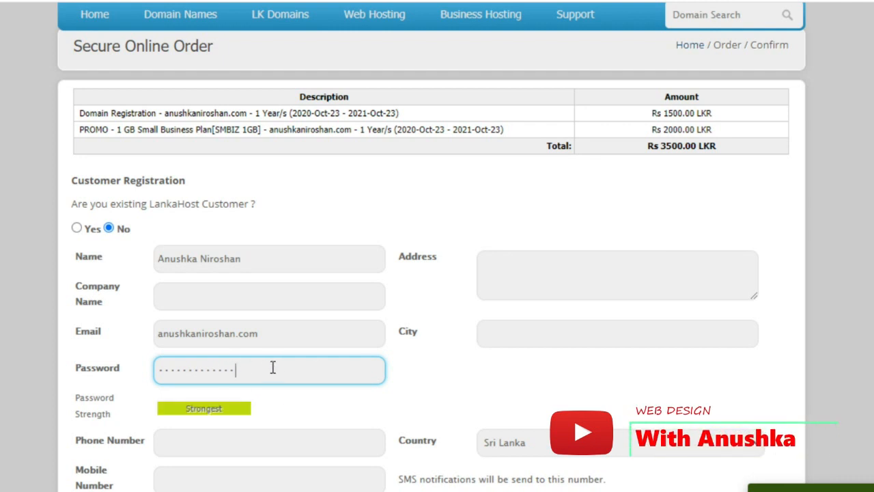
left_click_drag(272, 367, 145, 373)
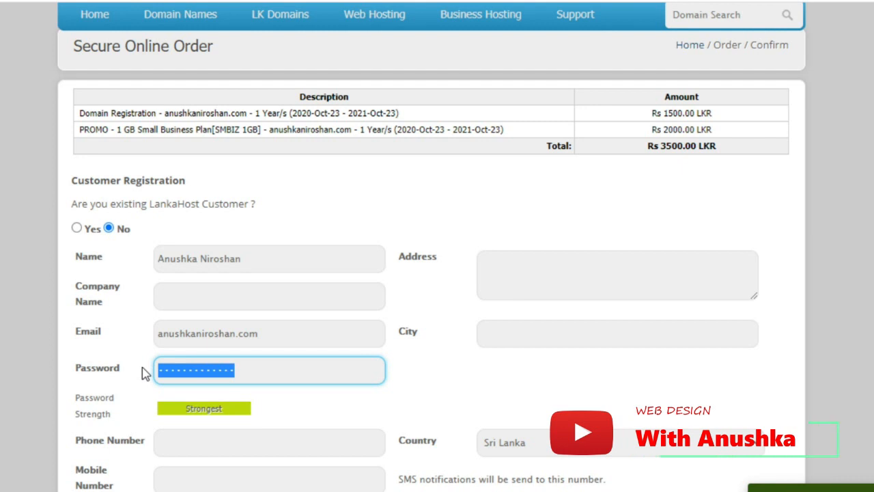
left_click(318, 412)
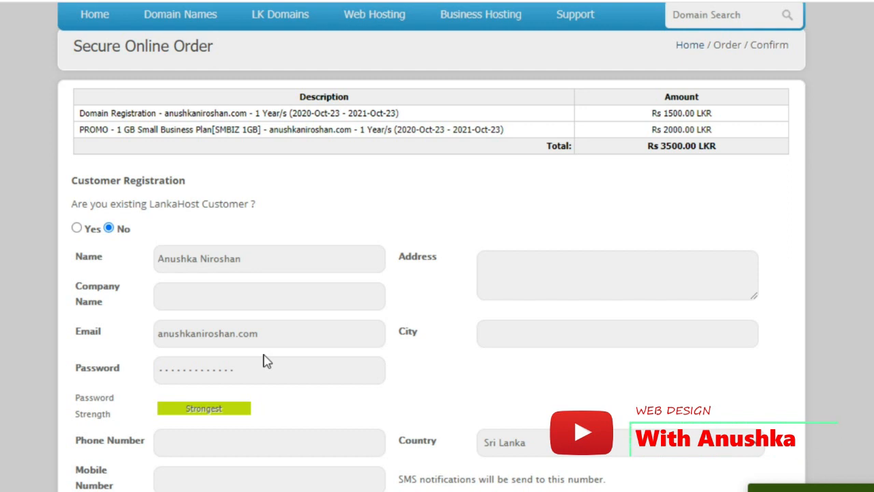
scroll(266, 362, "down", 1)
Enter the customer's phone number and copy it
left_click(227, 365)
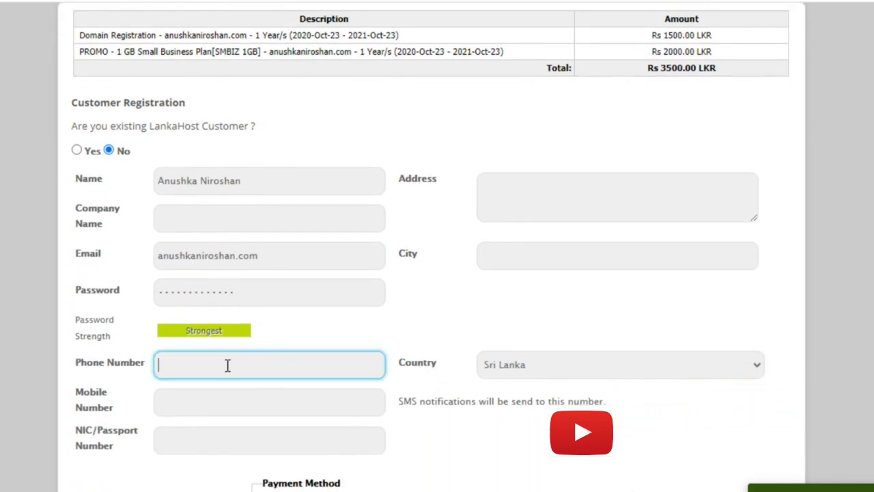
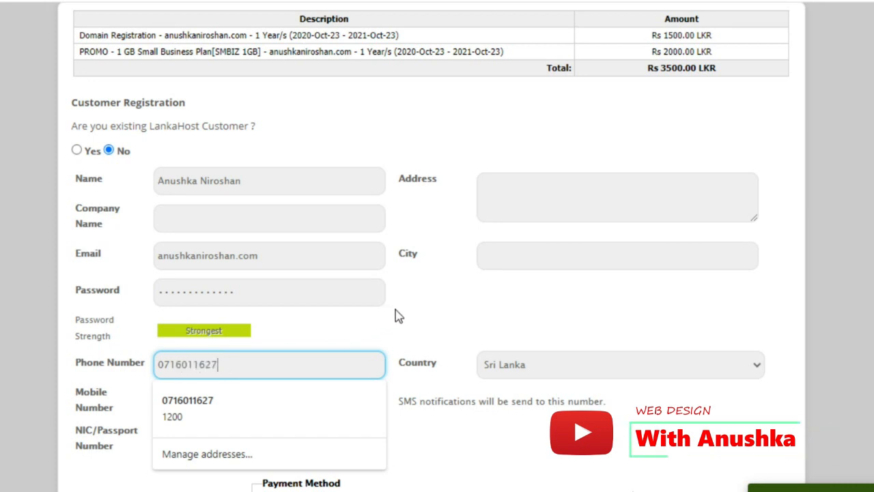
left_click(398, 315)
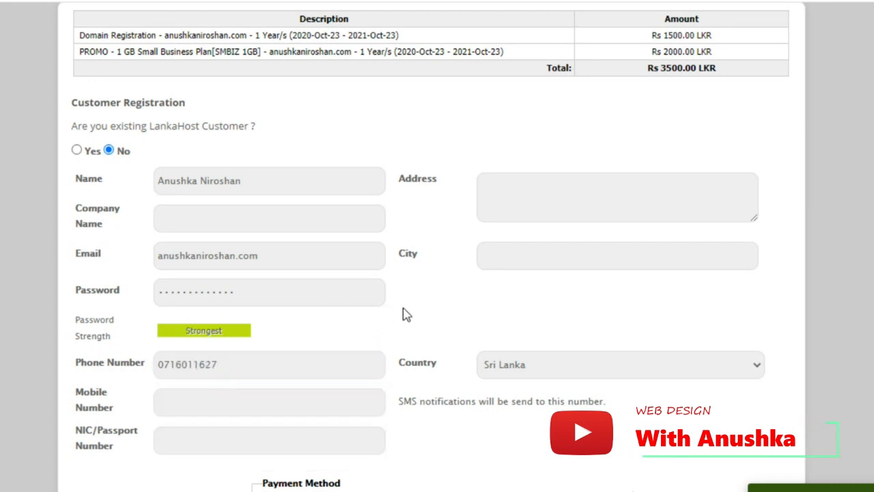
left_click_drag(227, 365, 166, 364)
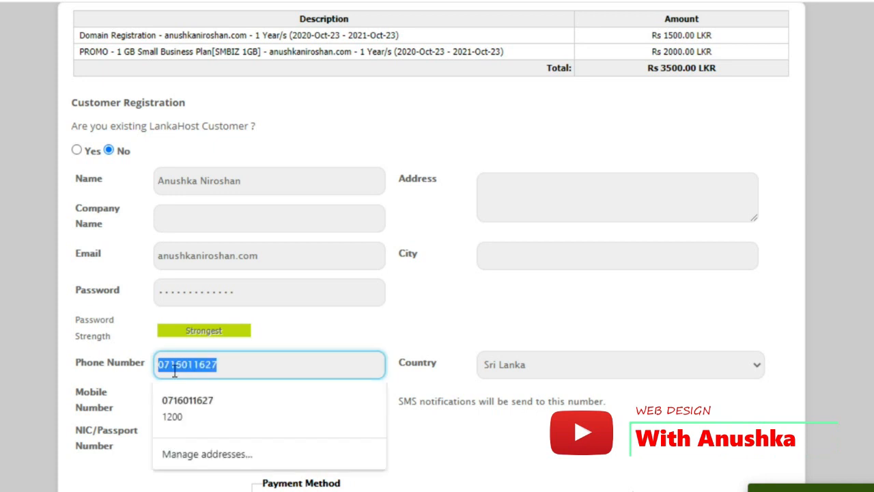
right_click(175, 370)
left_click(235, 152)
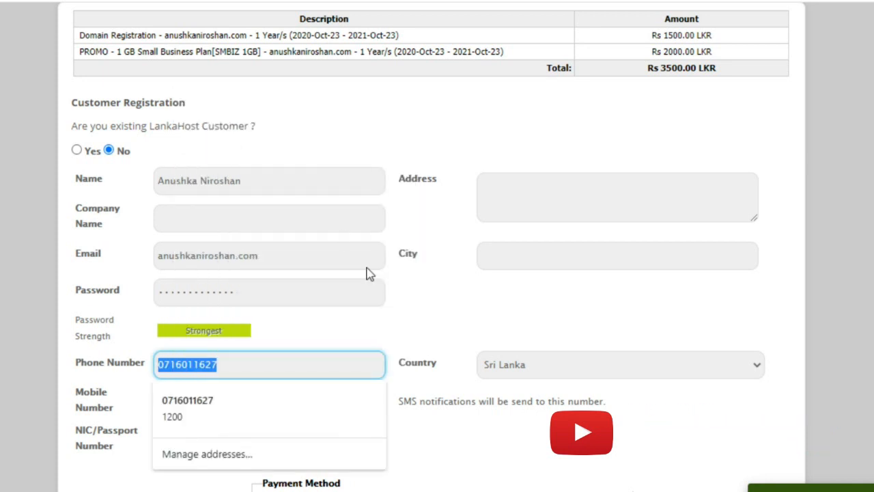
Paste the same number into the Mobile Number field
left_click(440, 326)
left_click(198, 403)
right_click(197, 402)
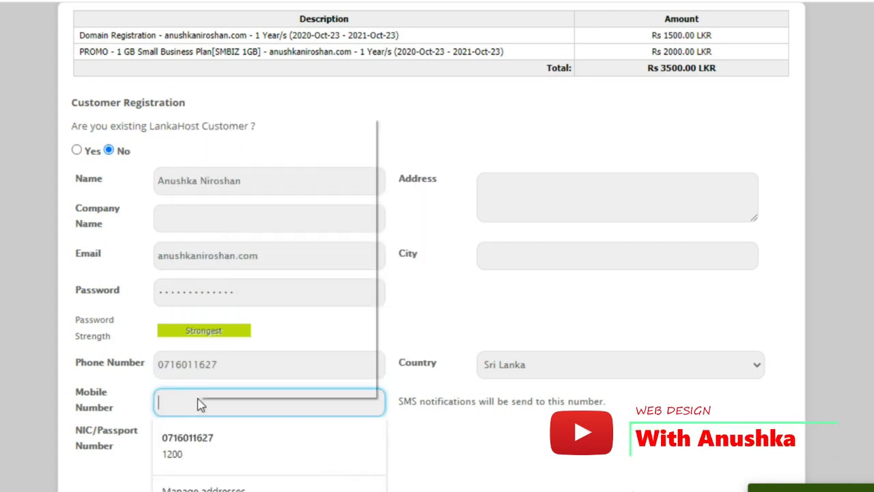
left_click(267, 235)
left_click(404, 337)
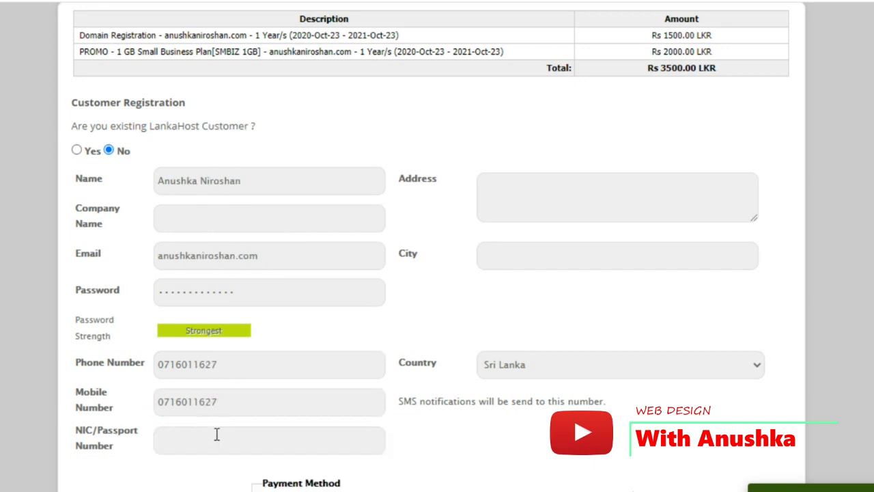
scroll(211, 444, "down", 3)
scroll(211, 447, "up", 3)
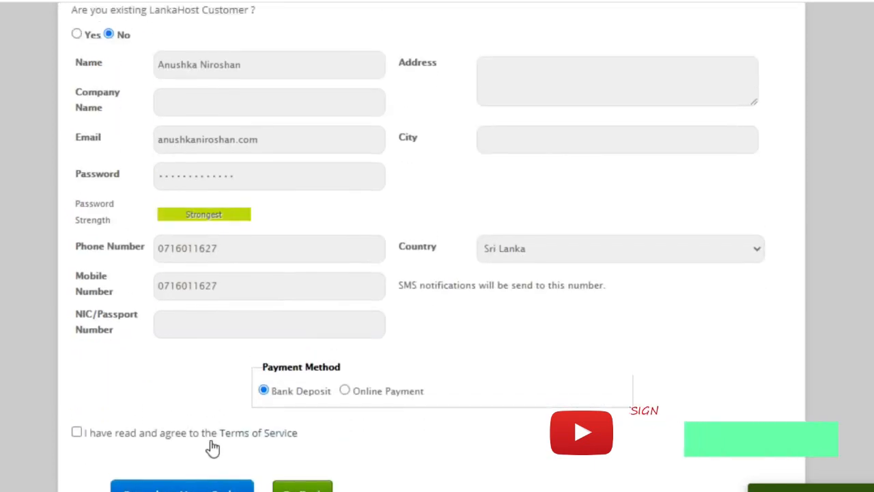
scroll(211, 440, "up", 2)
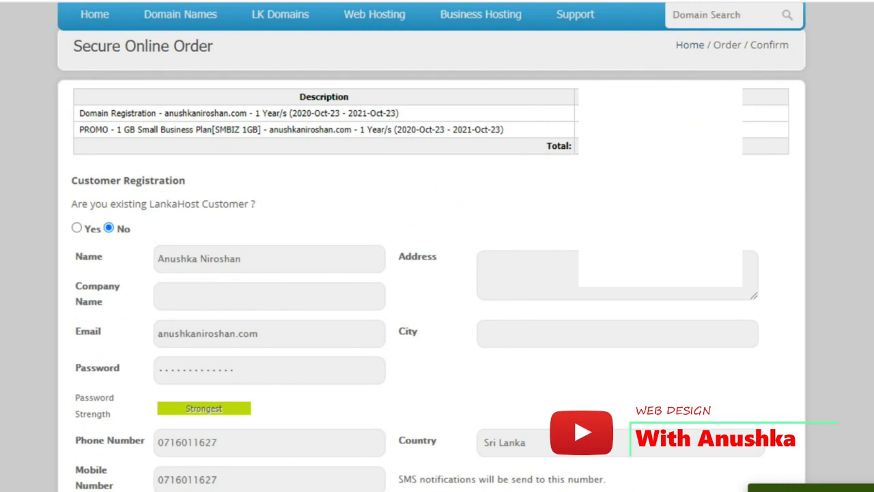
Copy the customer's address from the notes and paste it into the Address field
key("alt+Tab")
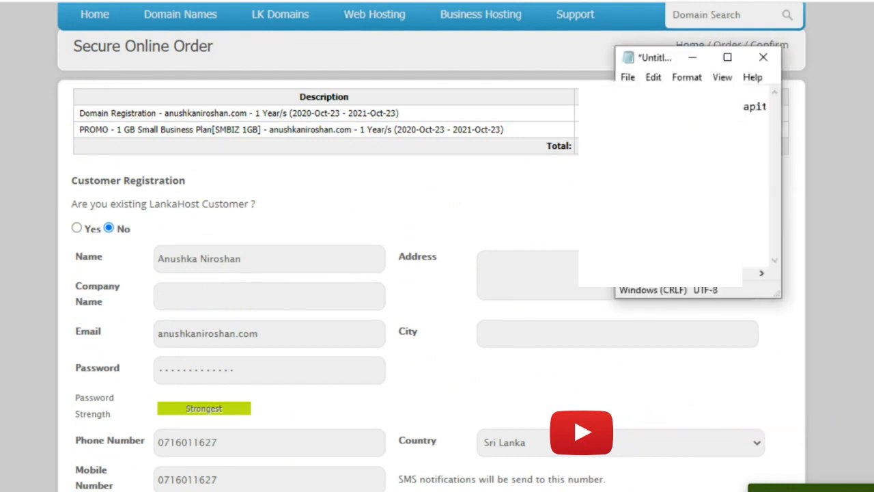
left_click_drag(621, 106, 774, 105)
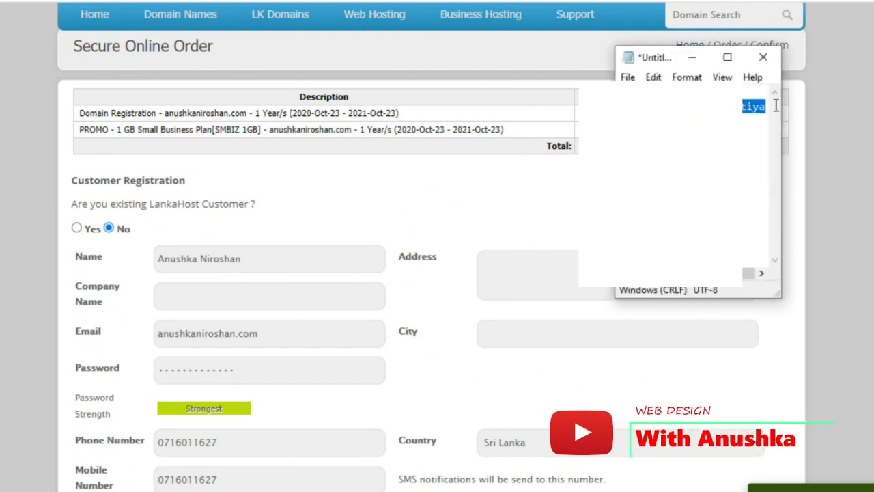
right_click(751, 106)
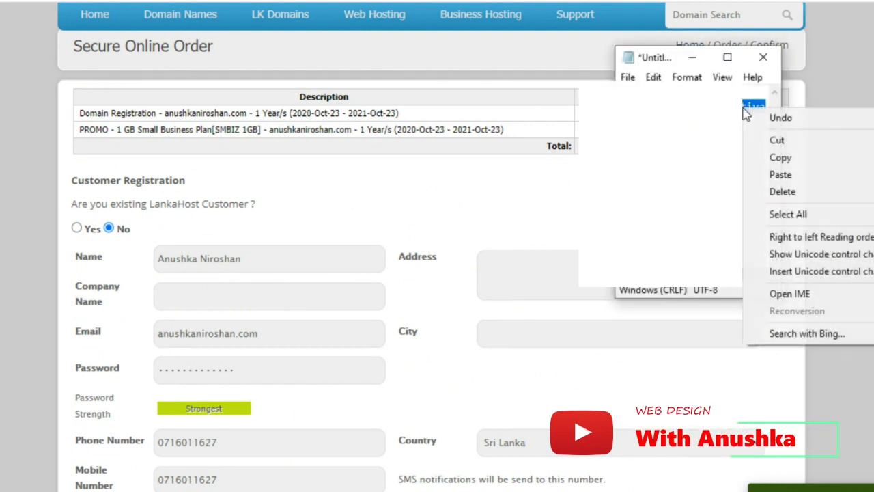
left_click(778, 159)
left_click(508, 262)
right_click(507, 261)
left_click(559, 109)
left_click(747, 232)
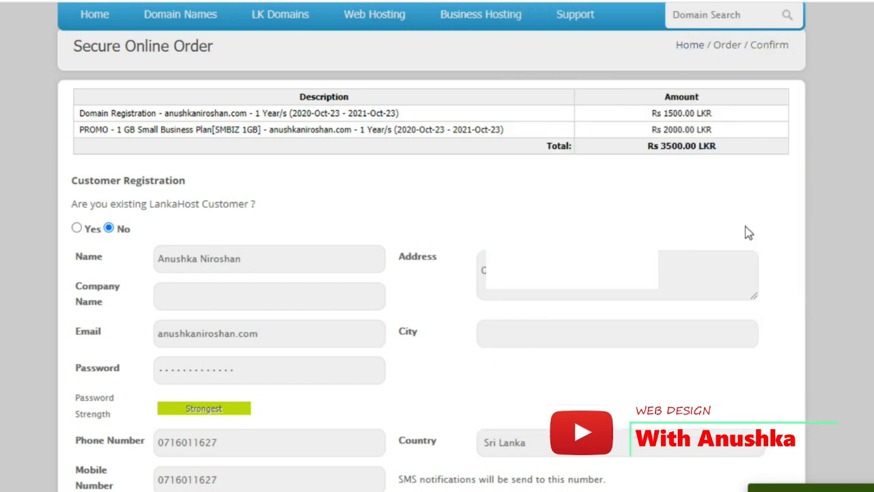
Fill in the customer's city from the suggestion list
left_click(559, 335)
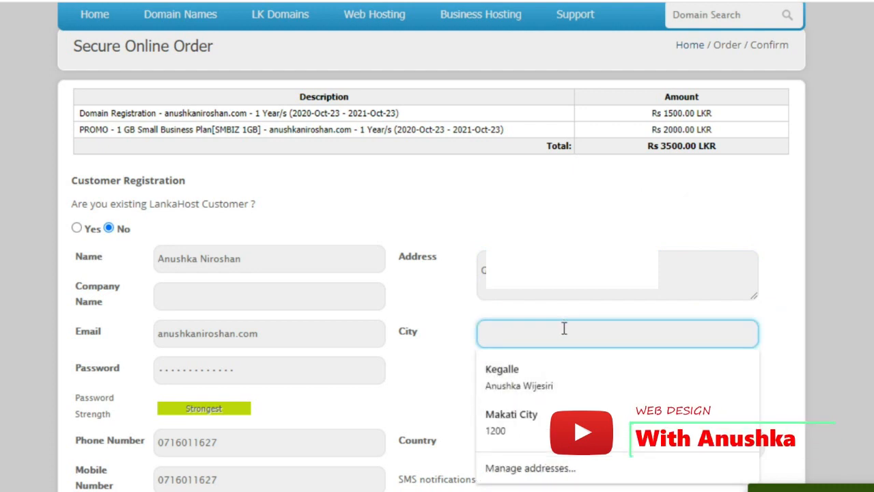
type("kegalle")
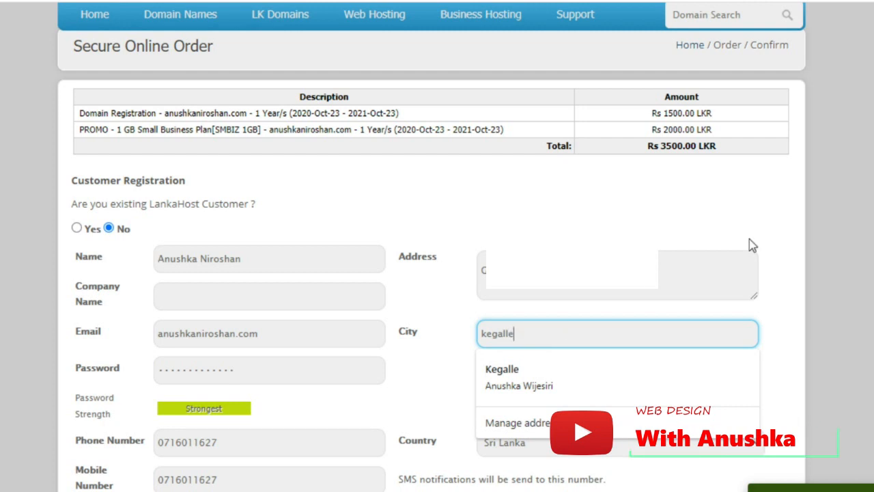
left_click(777, 244)
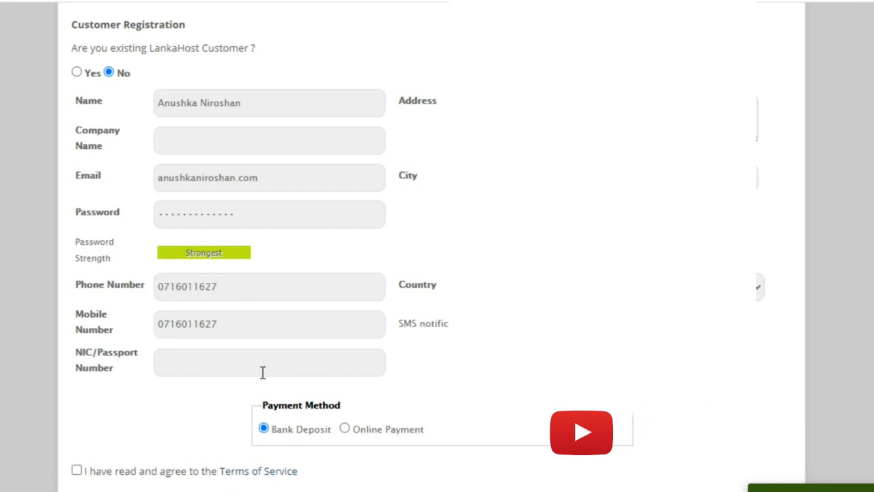
Choose Online Payment as the payment method and agree to the Terms of Service
left_click_drag(158, 324, 230, 327)
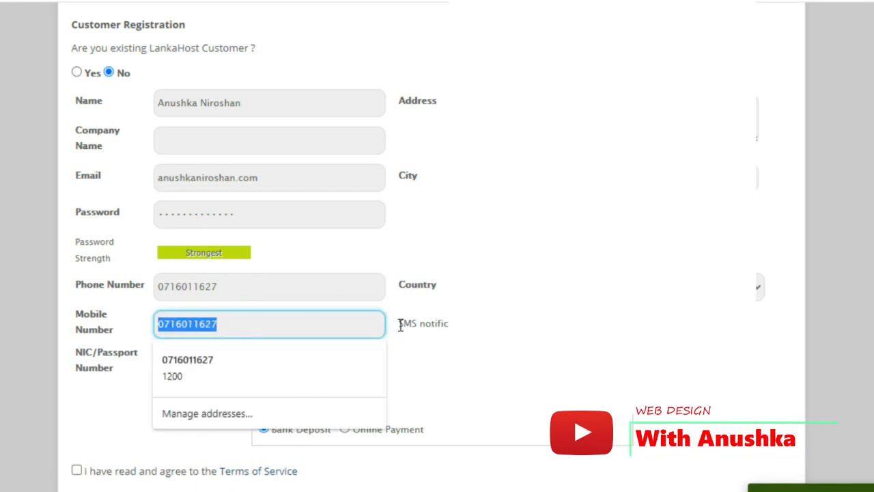
left_click_drag(401, 326, 448, 323)
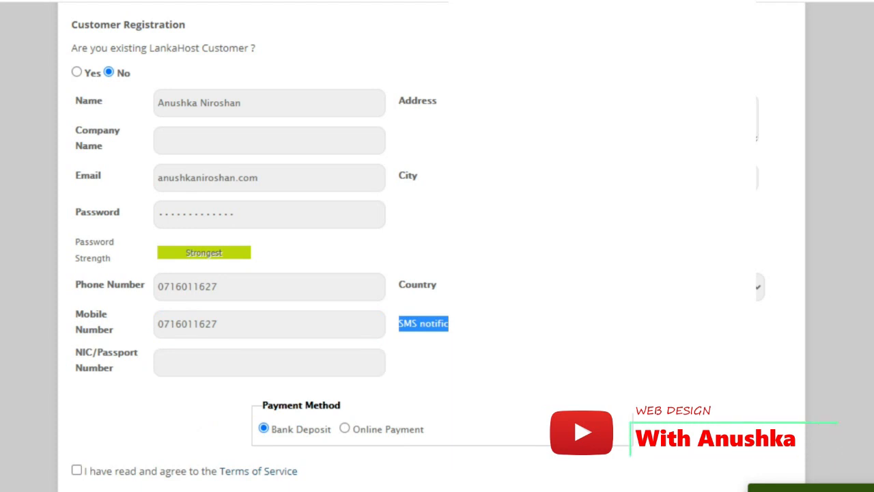
scroll(259, 273, "up", 3)
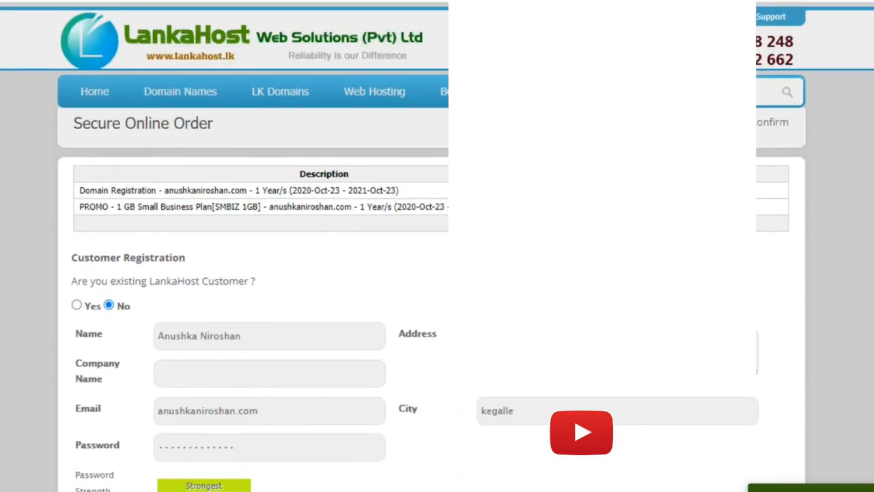
scroll(259, 273, "down", 3)
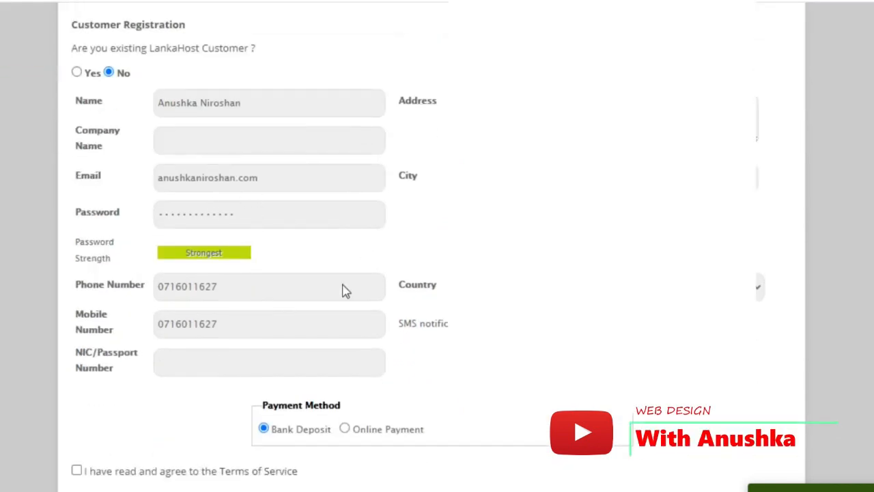
scroll(291, 265, "down", 2)
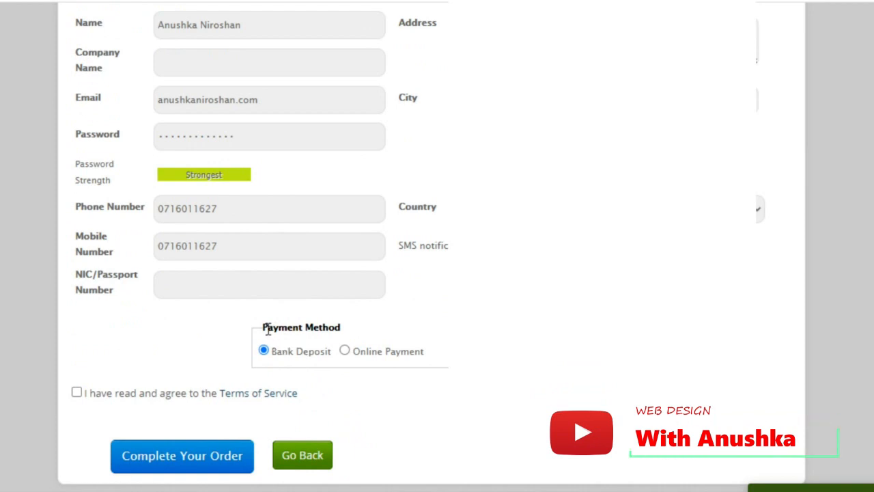
left_click_drag(263, 326, 368, 334)
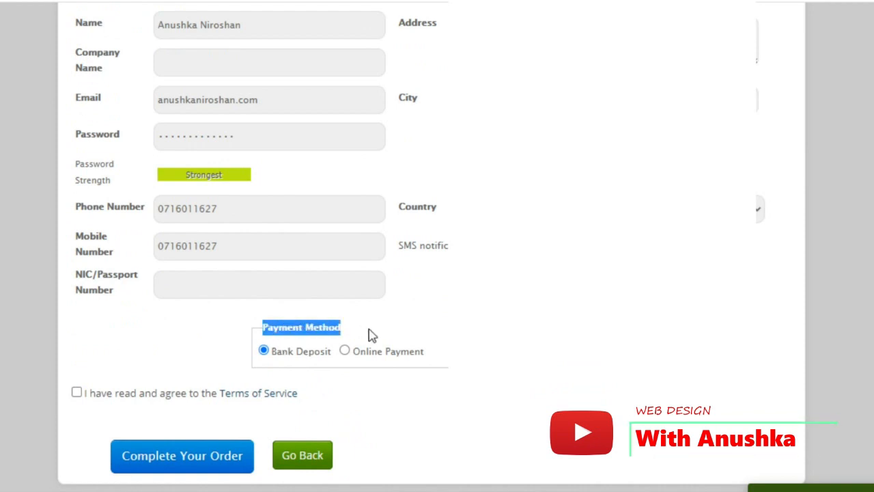
left_click(345, 351)
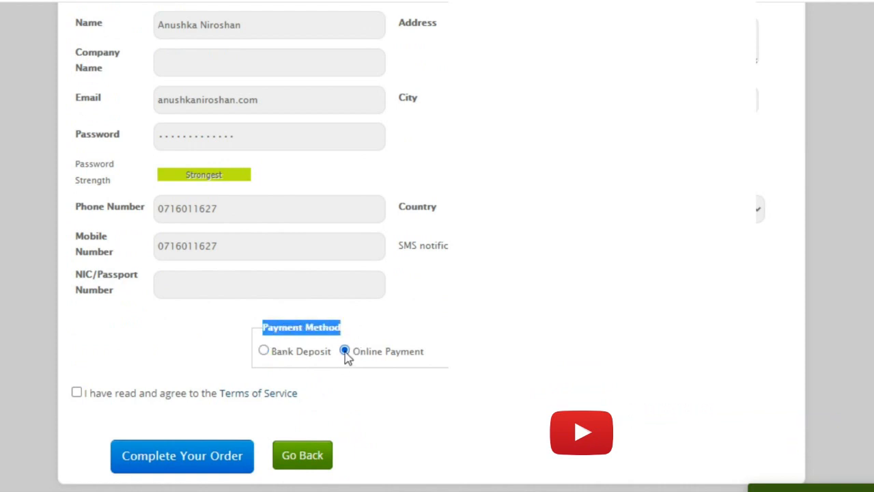
left_click(407, 319)
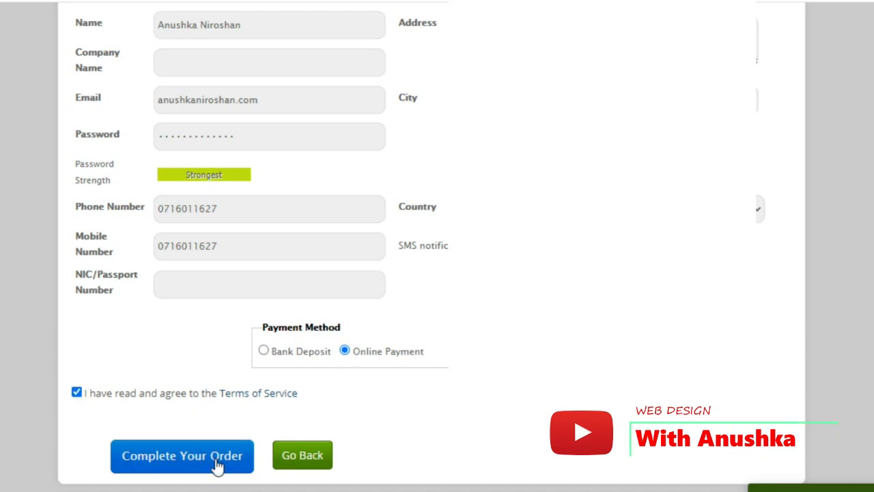
scroll(215, 443, "up", 5)
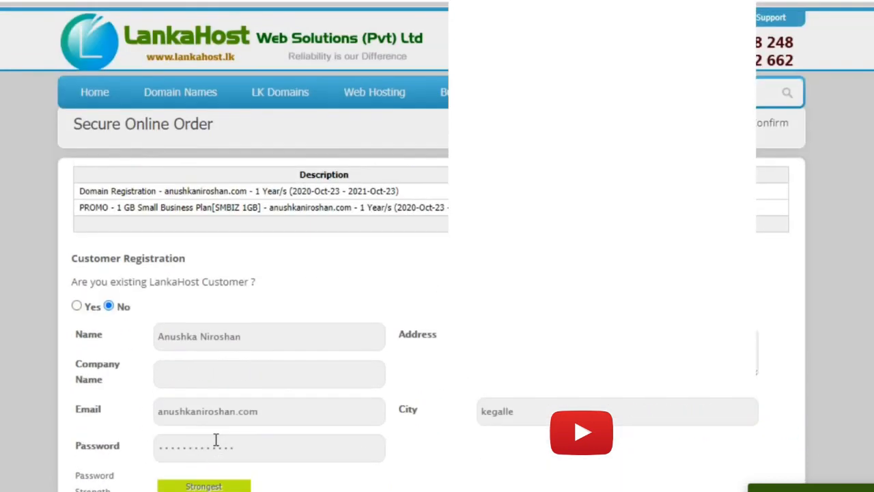
Read the 'Please provide valid email address' error and put the cursor back in the Email field
scroll(216, 441, "down", 5)
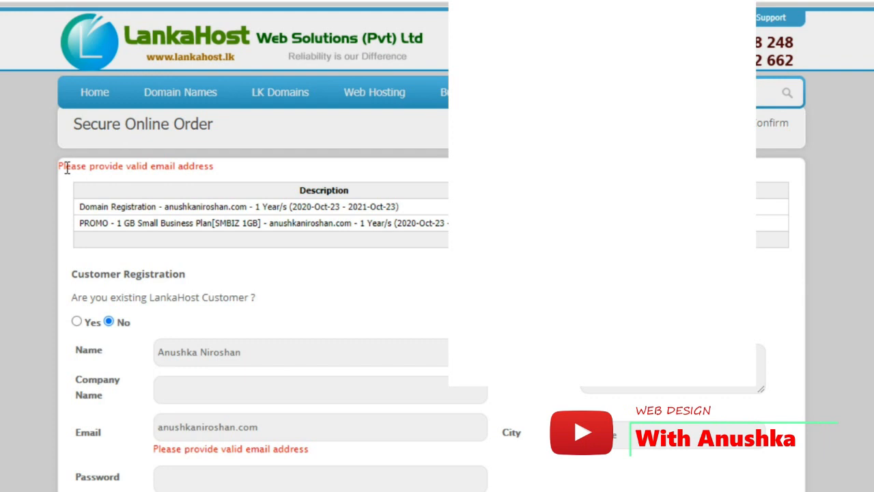
left_click_drag(61, 167, 223, 174)
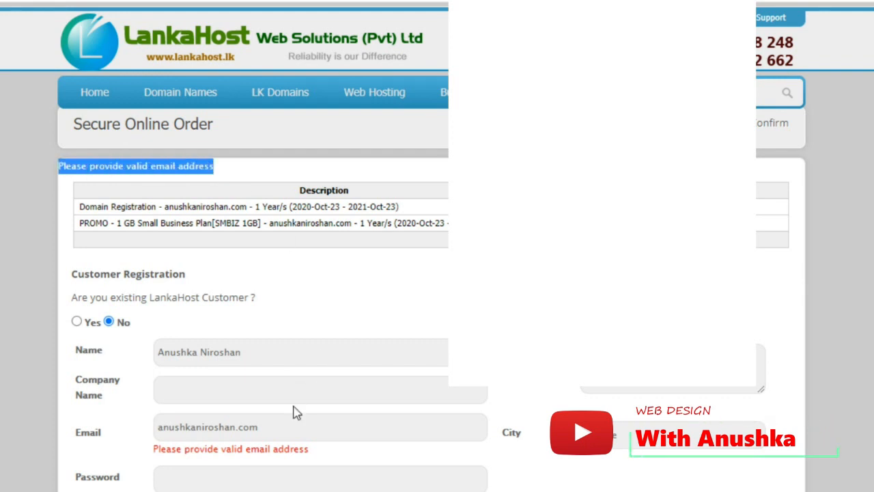
scroll(294, 413, "down", 1)
left_click(297, 342)
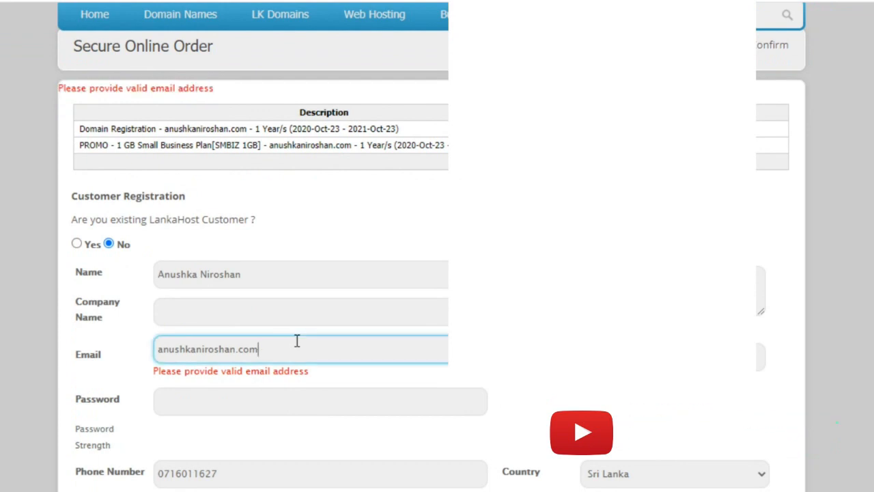
Replace the invalid e-mail with the customer's correct address from the notes
key("alt+Tab")
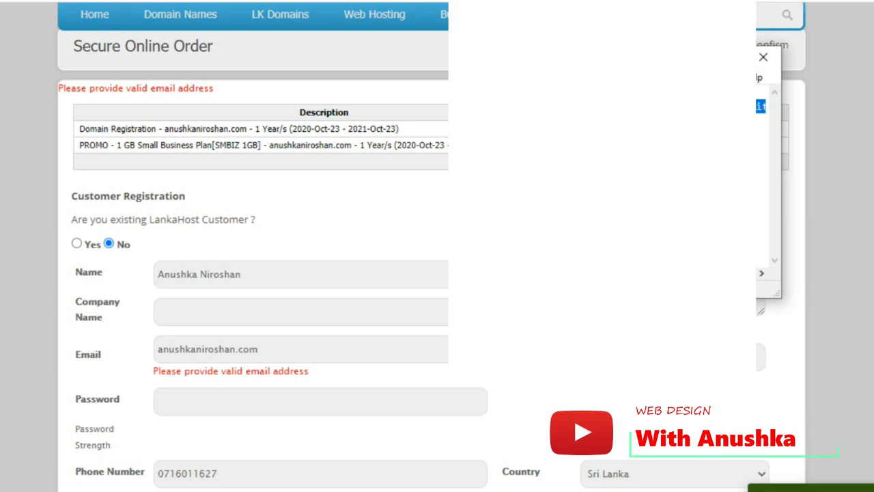
key("alt+Tab")
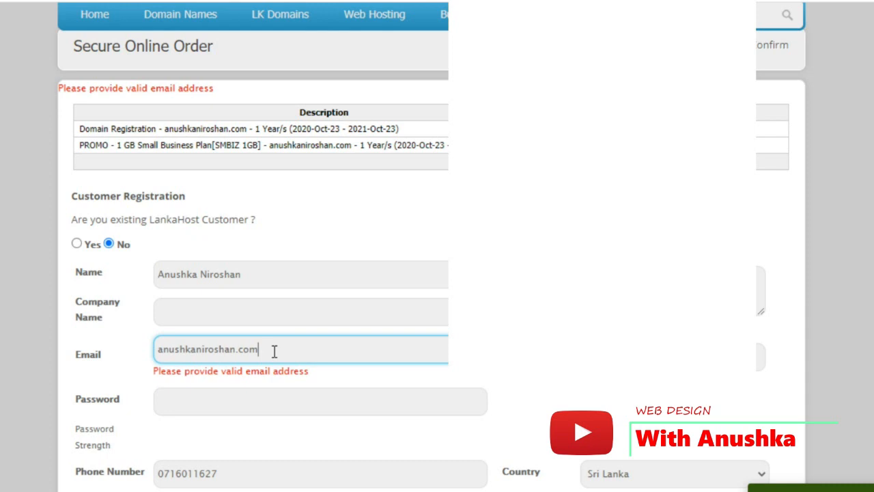
left_click_drag(274, 351, 150, 353)
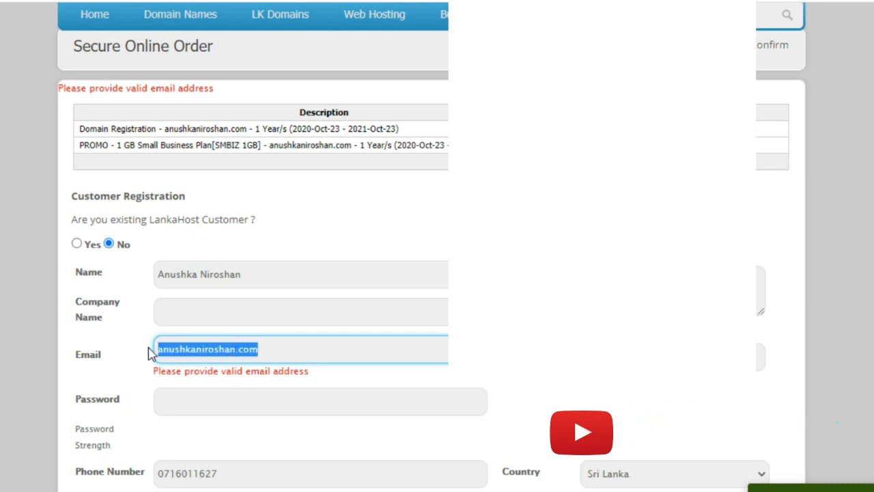
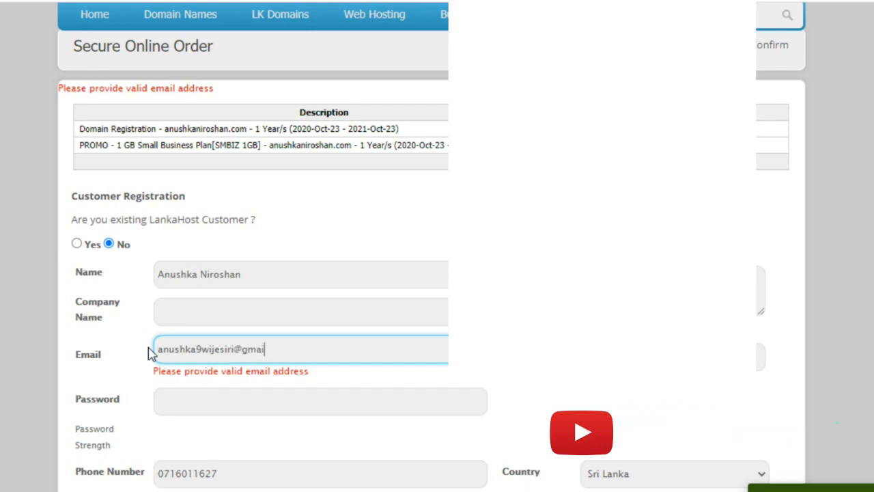
left_click(320, 318)
left_click(321, 347)
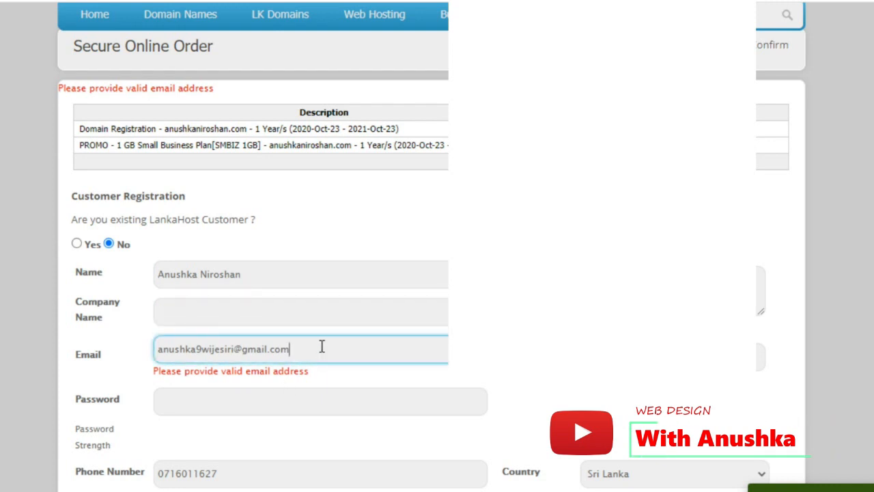
Re-enter the account password and submit the order with Complete Your Order
left_click(317, 394)
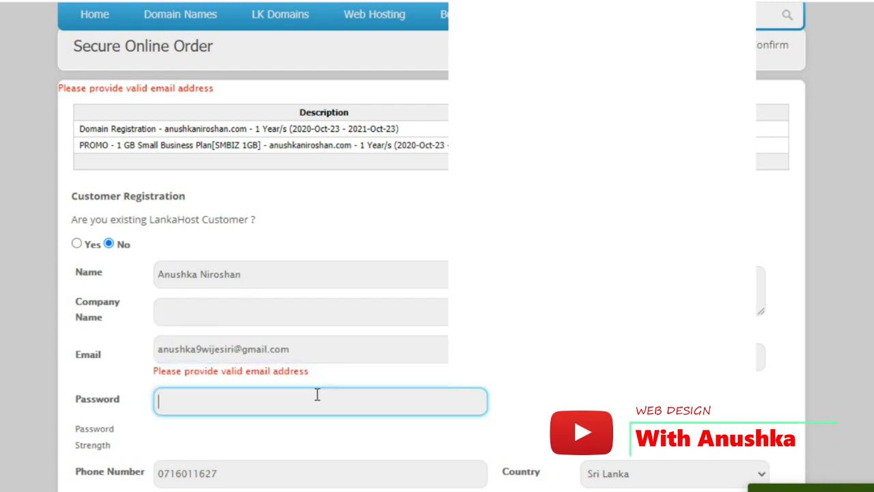
scroll(232, 420, "down", 1)
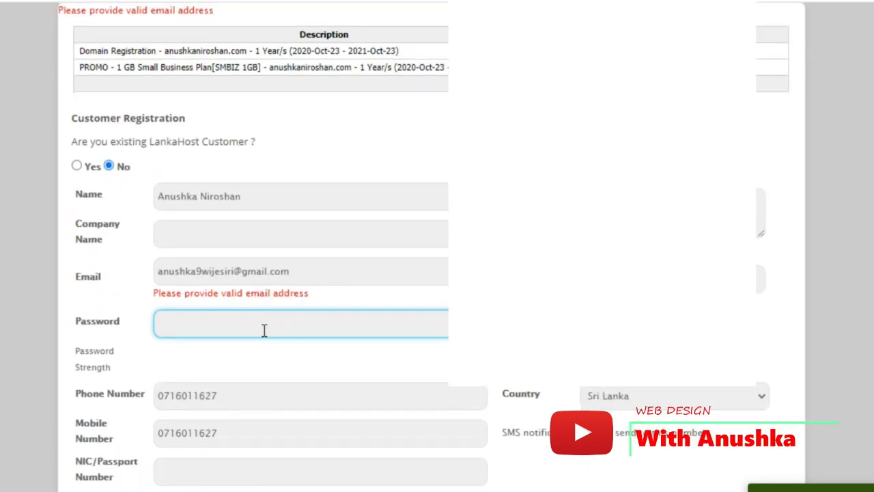
type("a••••••")
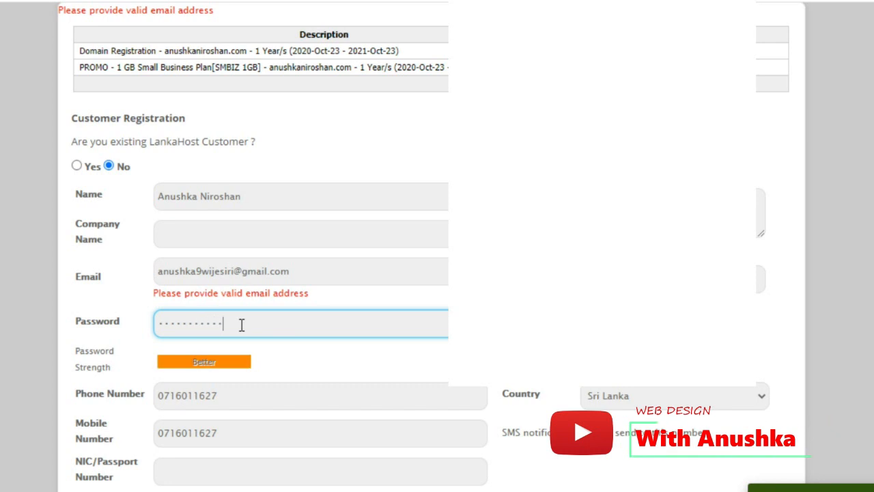
type("••••")
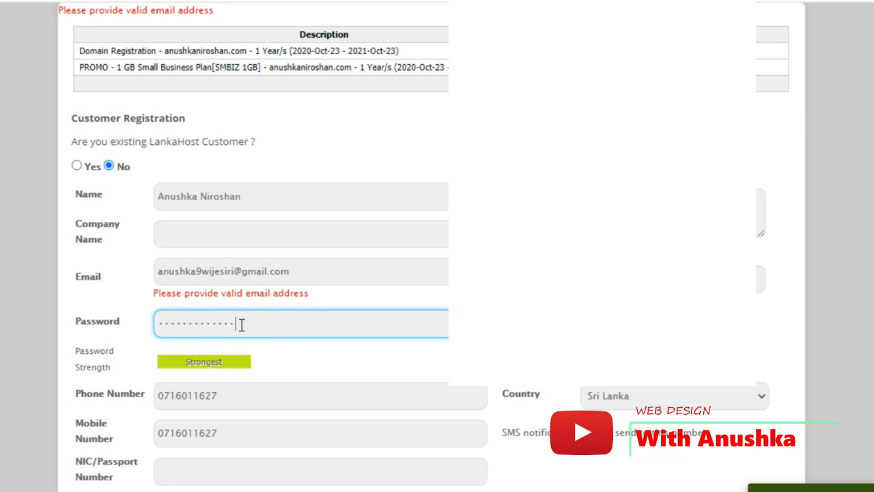
scroll(287, 316, "down", 3)
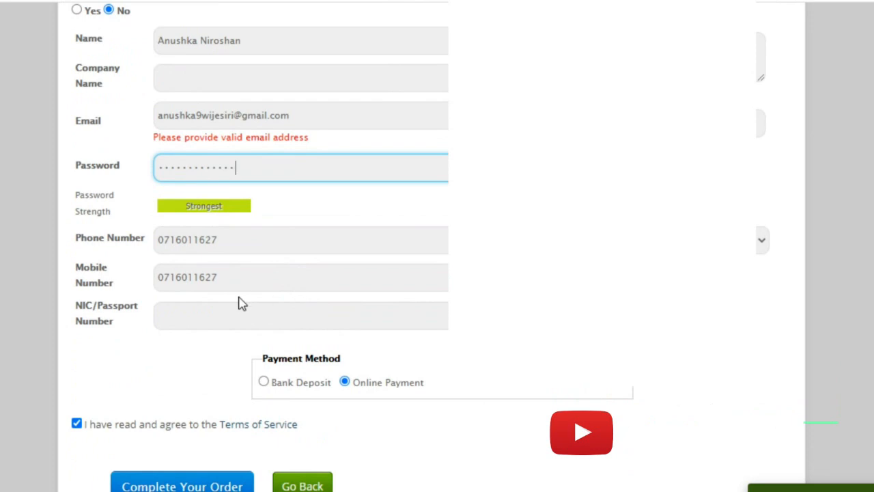
left_click(211, 484)
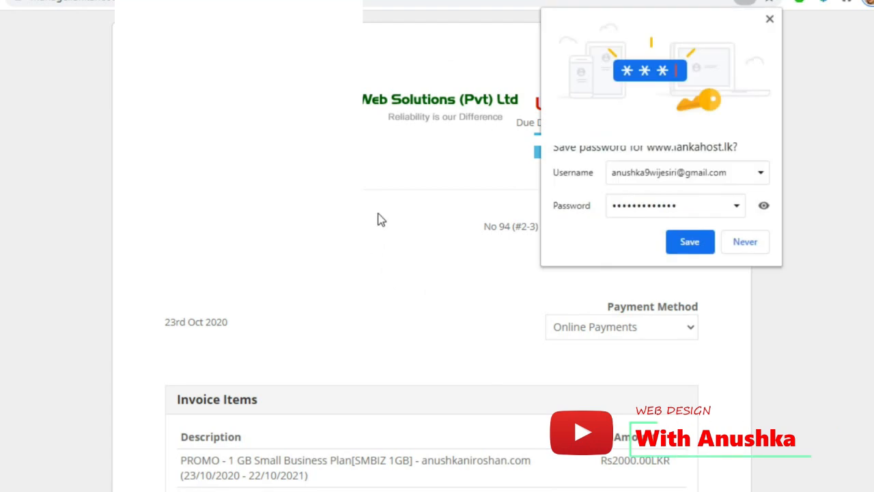
Decline Chrome's password prompt and review the domain and hosting items on the Rs3500.00 invoice
left_click(746, 241)
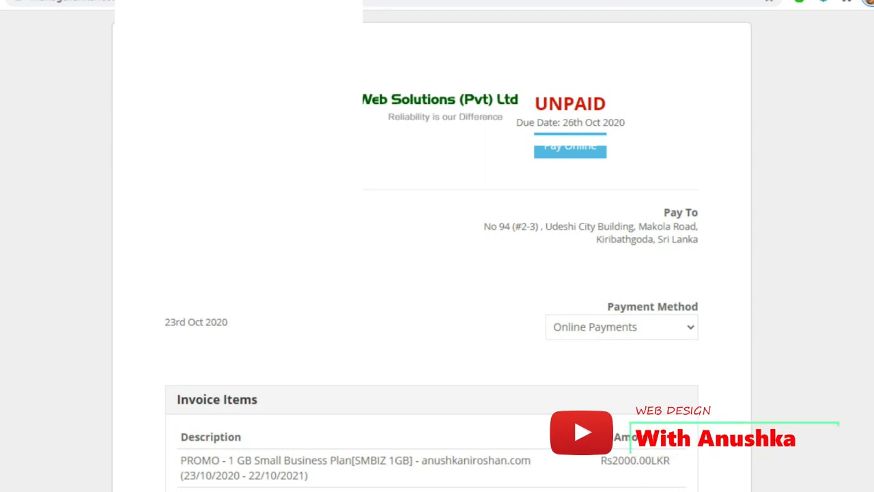
scroll(412, 195, "down", 1)
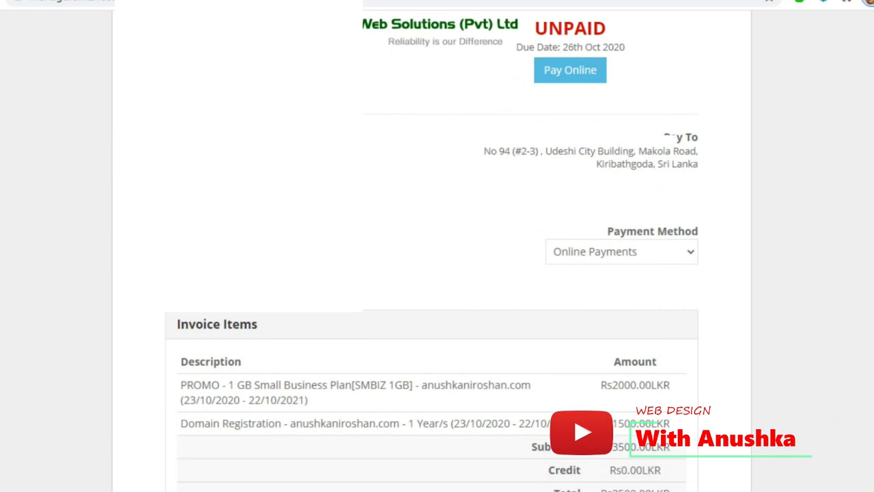
scroll(413, 196, "down", 2)
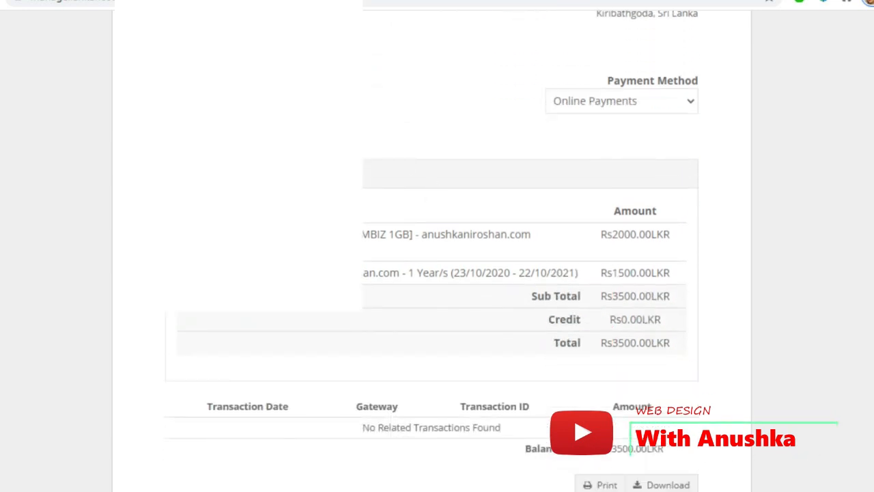
left_click_drag(363, 273, 400, 276)
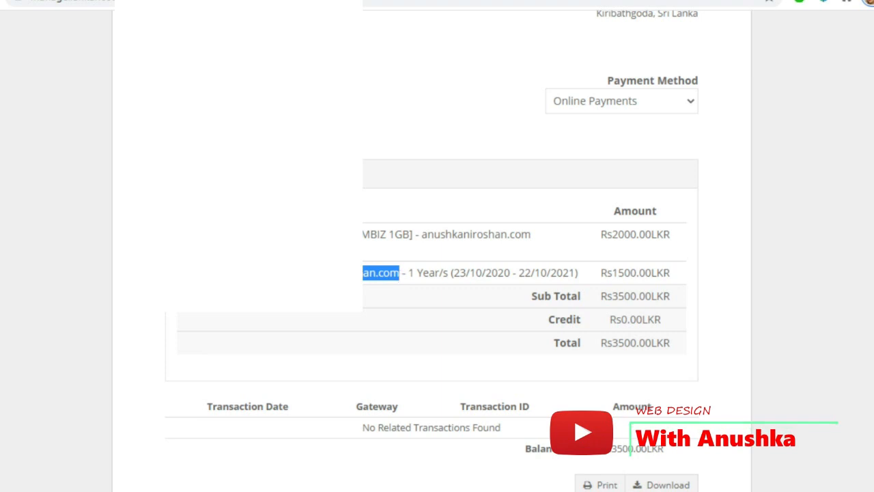
triple_click(448, 235)
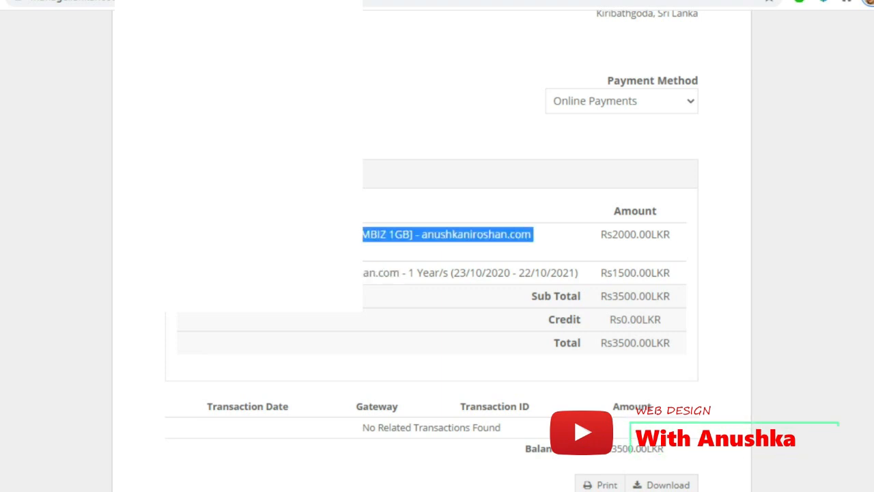
scroll(613, 323, "down", 1)
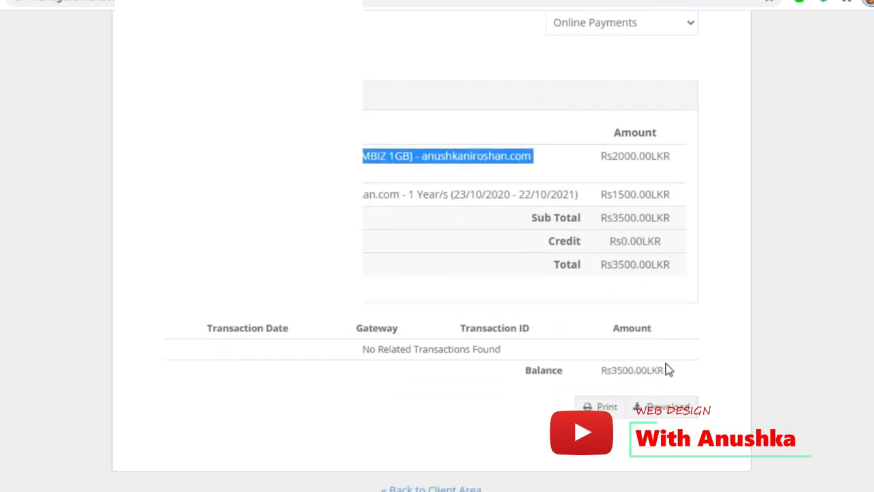
scroll(665, 366, "up", 4)
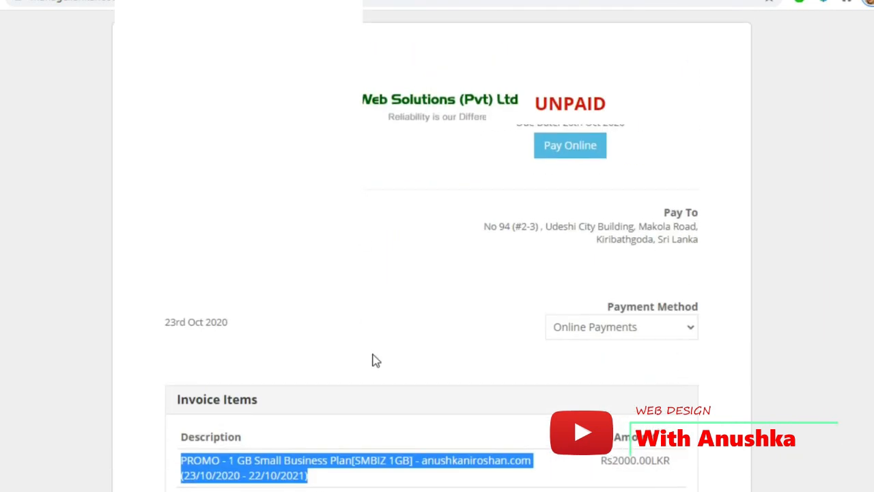
left_click(366, 345)
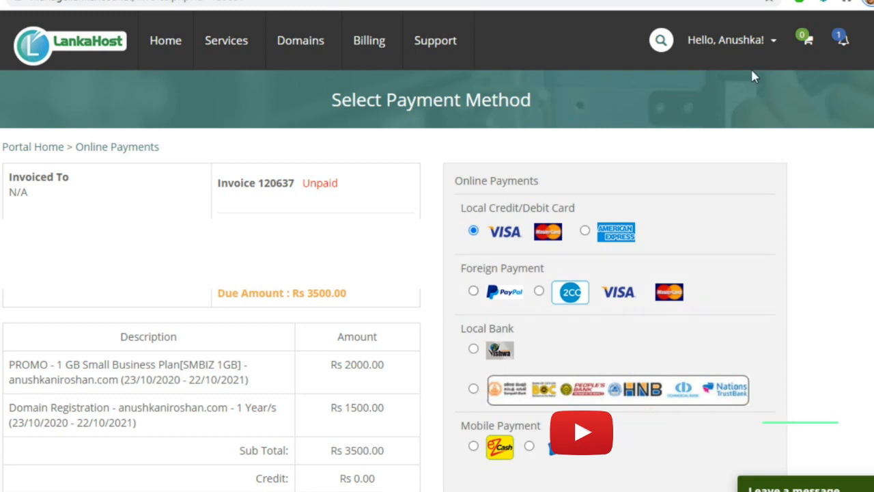
Continue with Local Credit/Debit Card VISA to reach the Rs 3500.00 card payment form
left_click(769, 45)
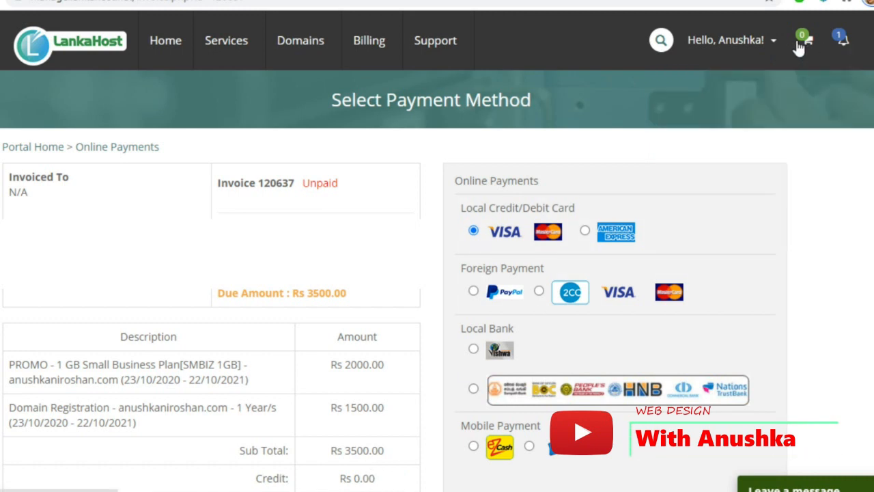
scroll(170, 309, "down", 2)
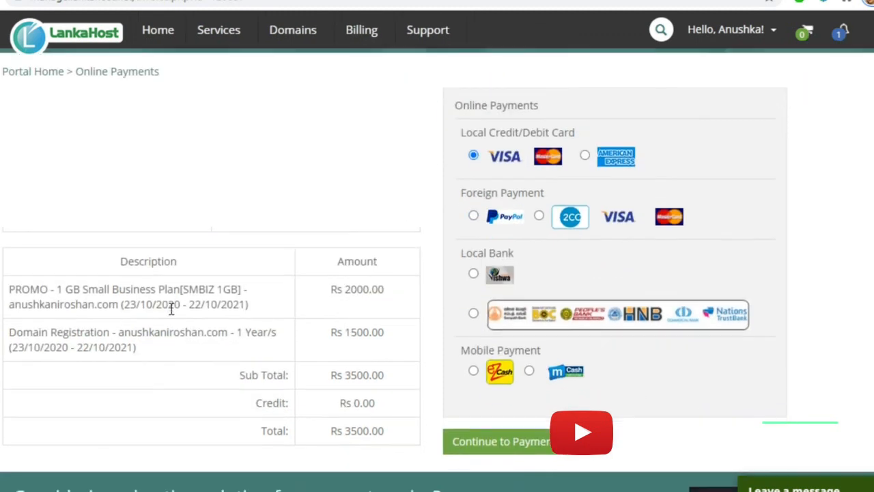
scroll(170, 308, "up", 1)
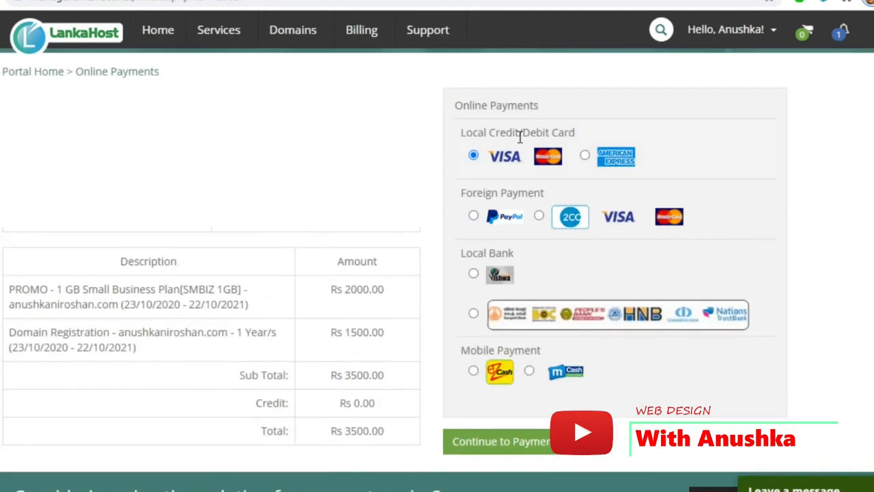
left_click_drag(457, 107, 572, 108)
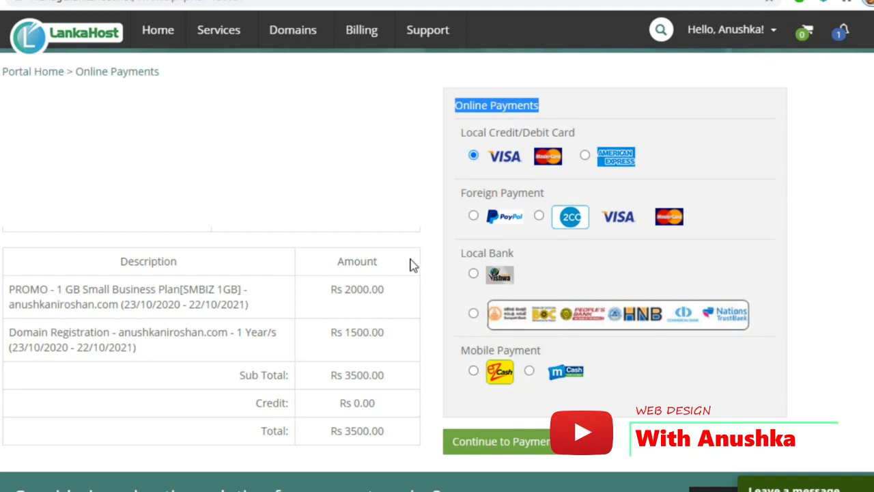
left_click(505, 454)
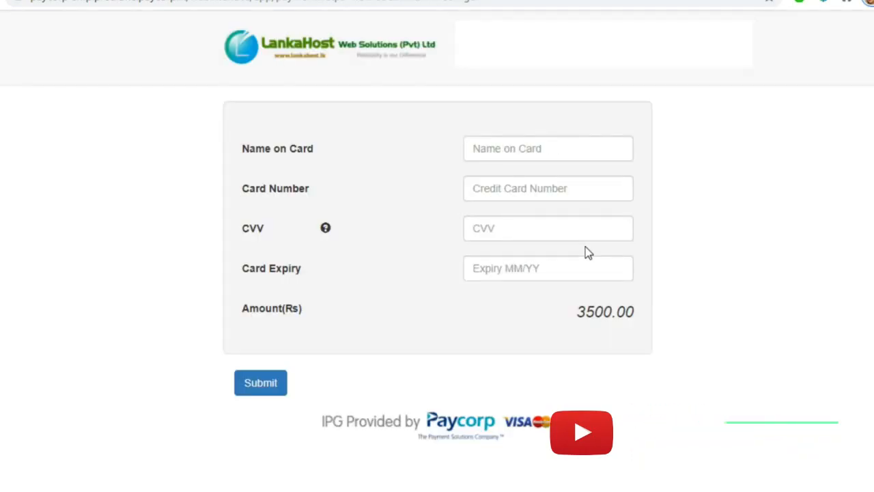
Enter the cardholder's name in the Name on Card field
left_click(541, 150)
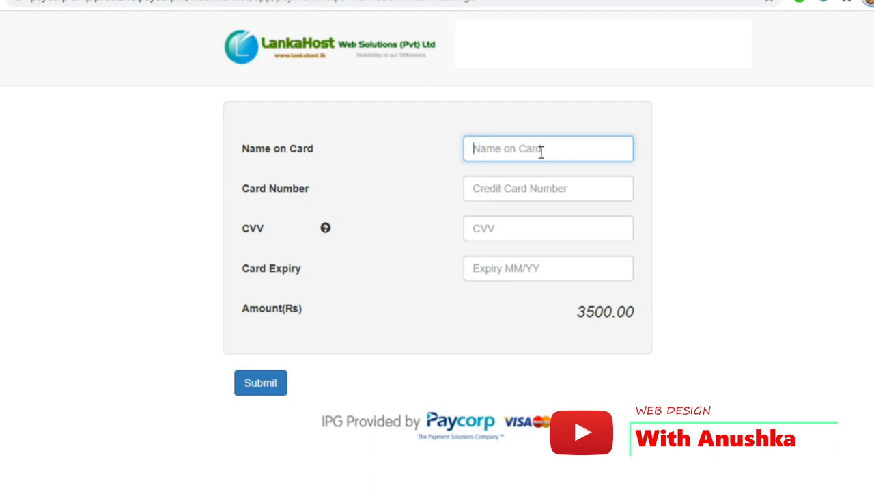
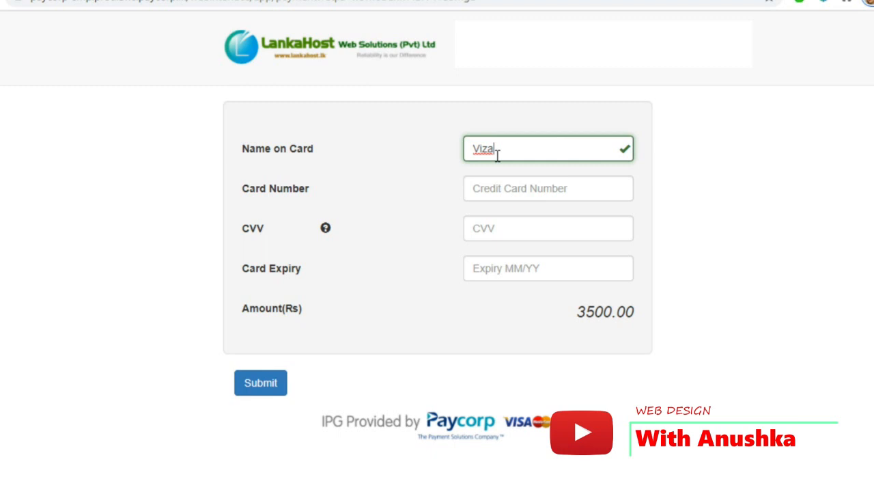
left_click(501, 194)
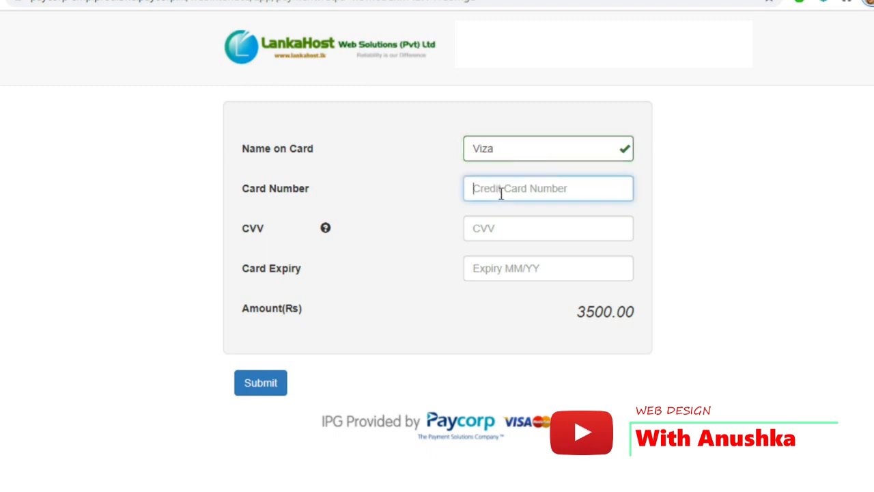
Fill in the Visa card number, CVV and MM/YY expiry date, then submit the payment
left_click(539, 181)
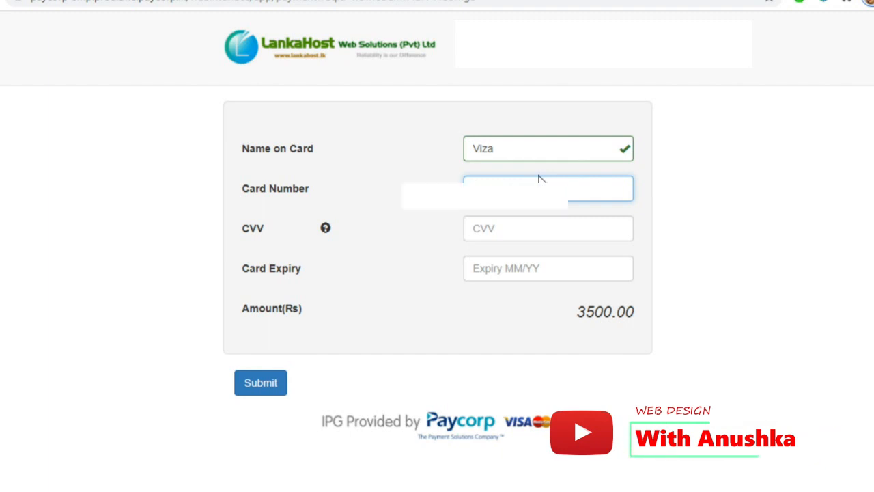
type("4")
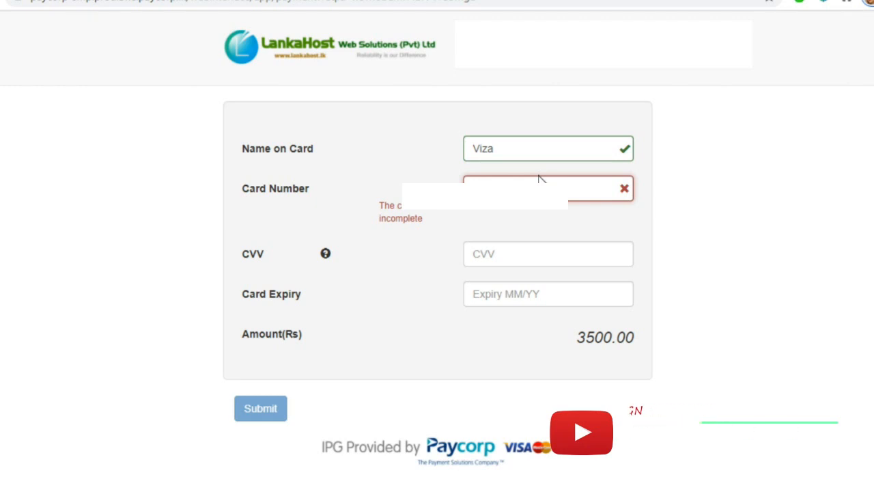
type("0000")
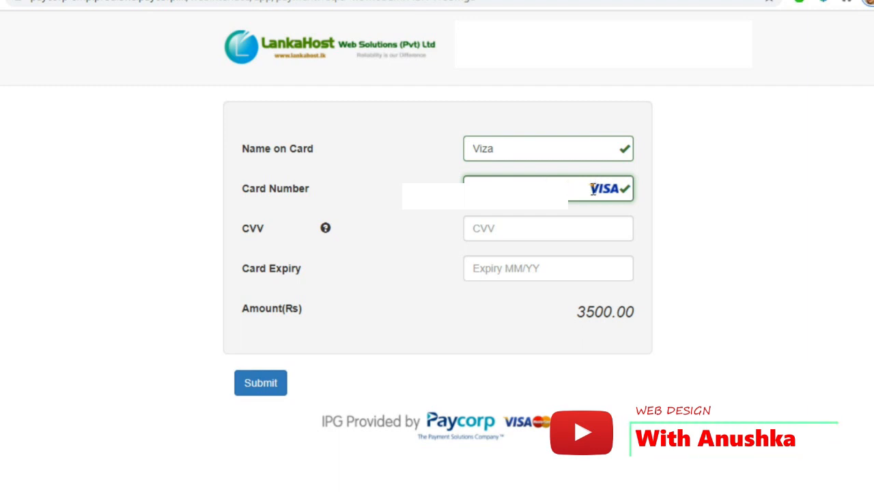
left_click(557, 232)
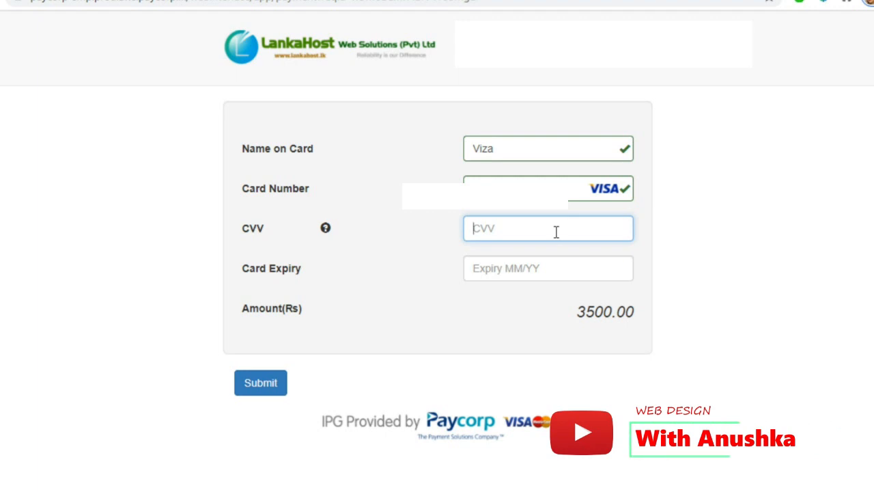
type("***")
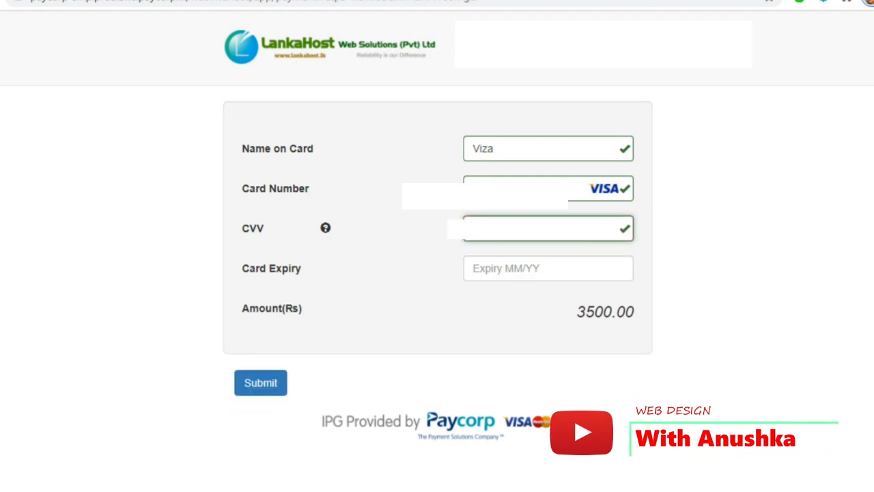
left_click(556, 264)
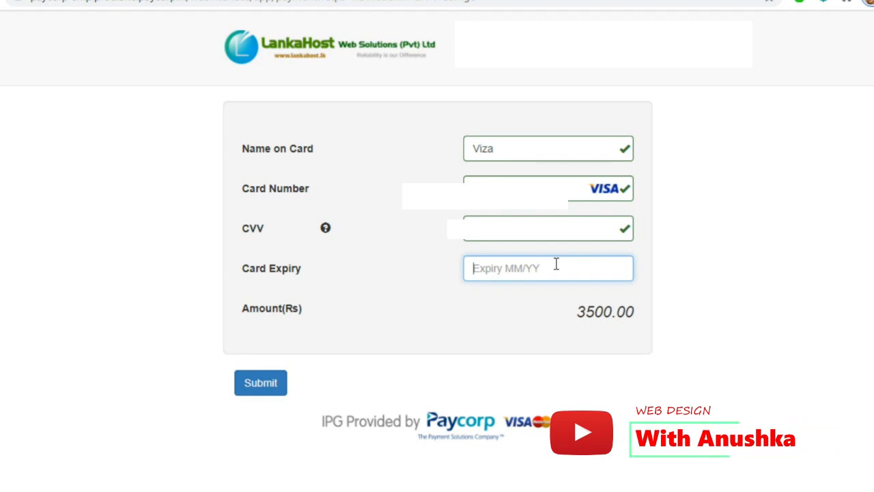
type("06/")
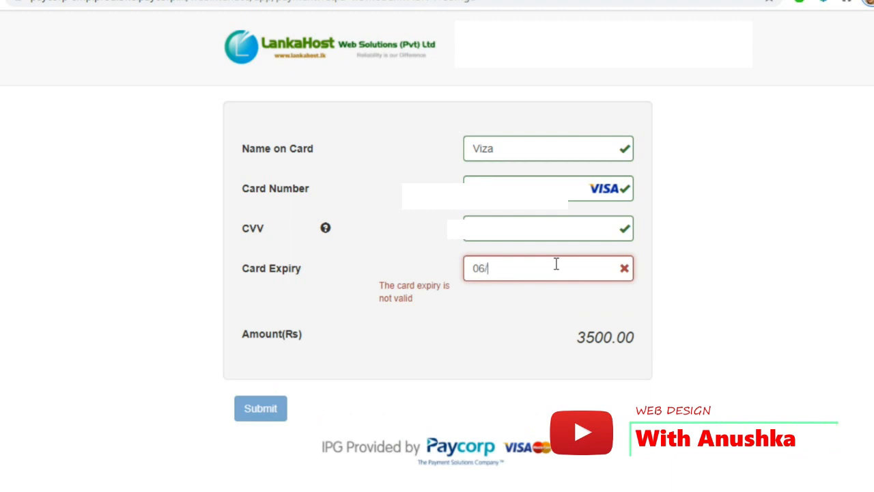
type("24")
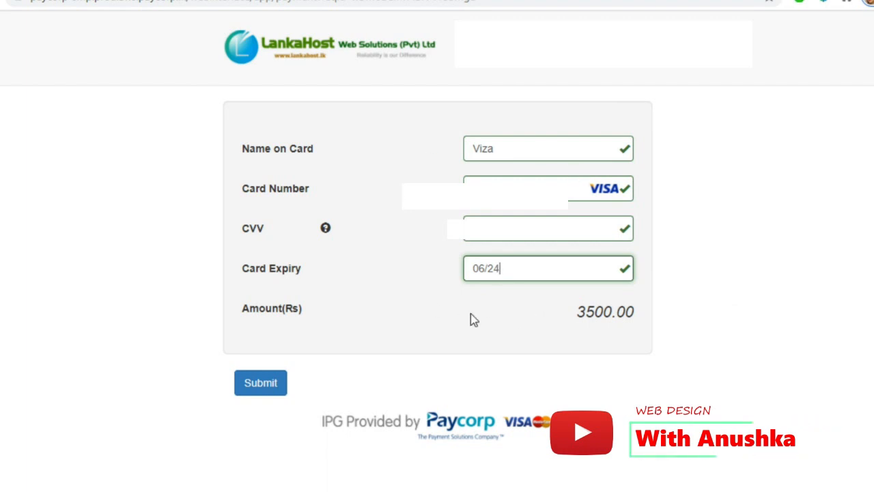
left_click(264, 387)
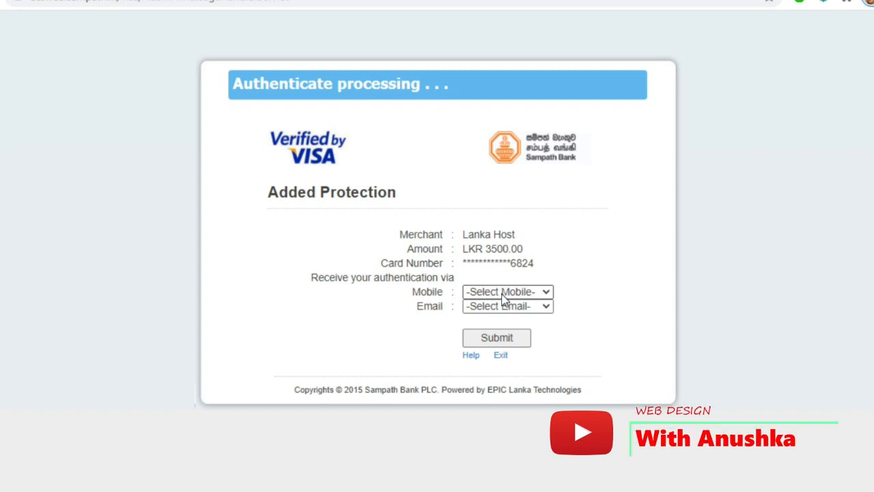
Choose the registered mobile number and request the one-time password
left_click(548, 294)
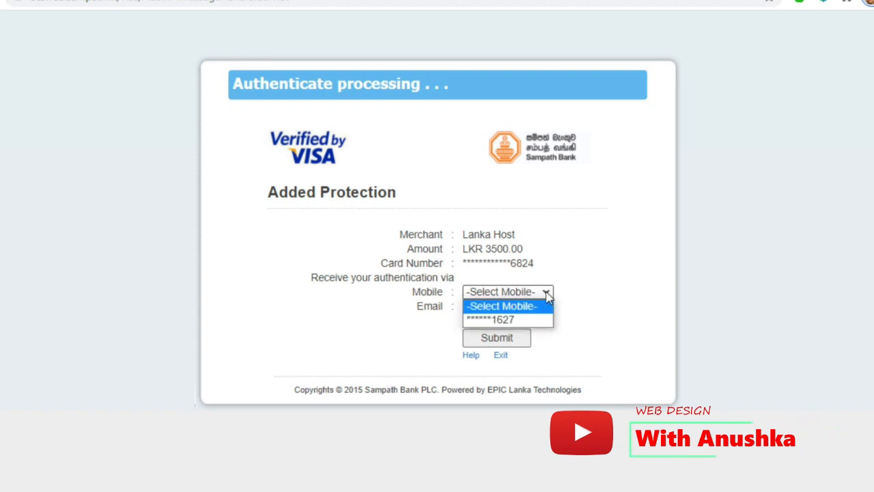
left_click(519, 320)
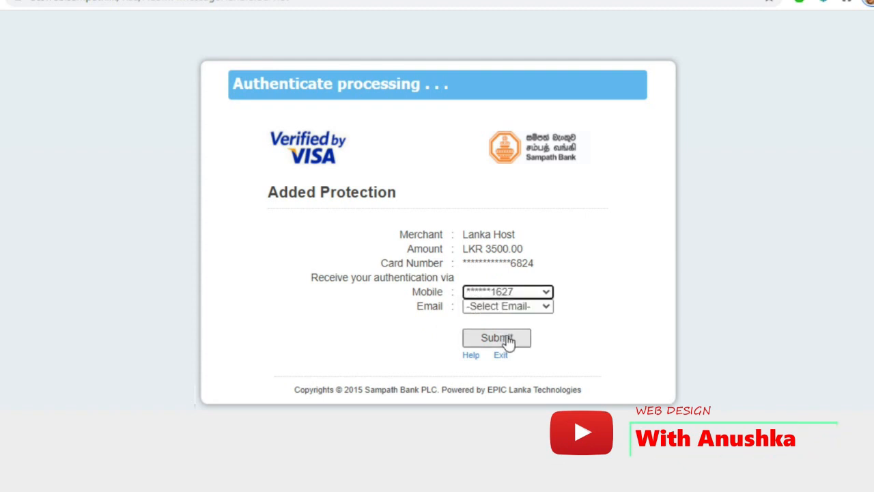
left_click(504, 340)
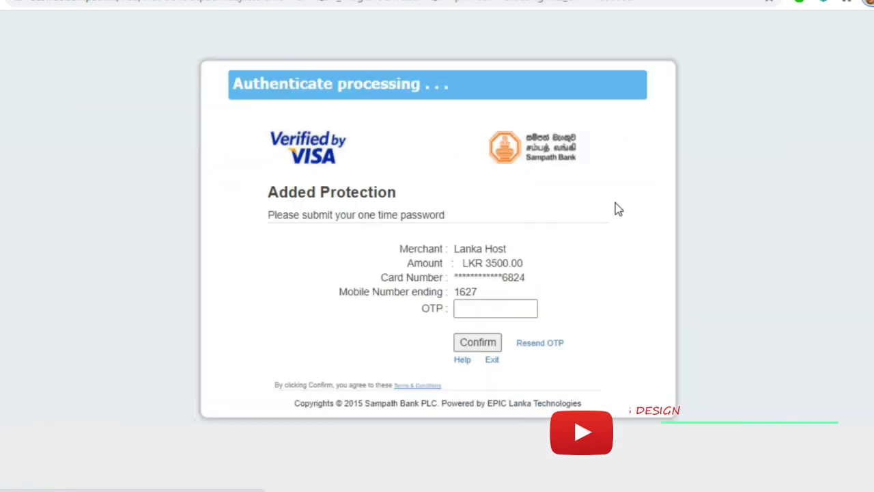
Enter the one-time password and confirm it to complete the Rs 3500 payment
left_click(516, 312)
left_click(515, 312)
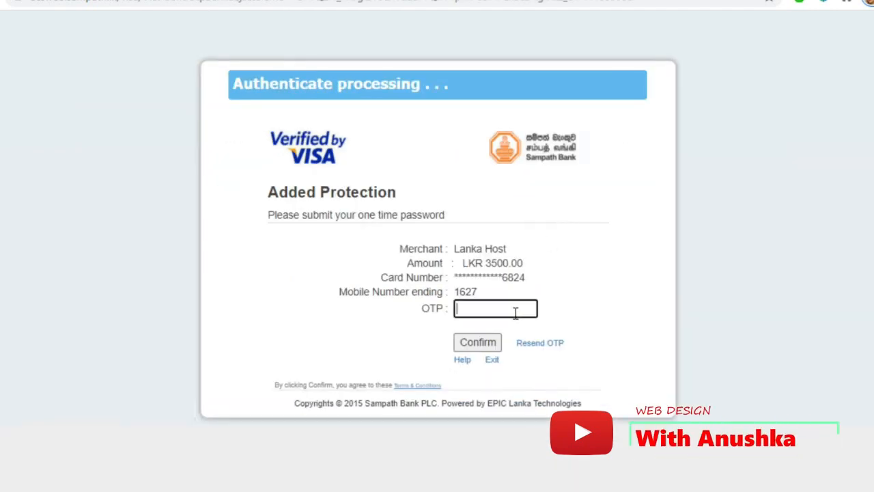
type("•••")
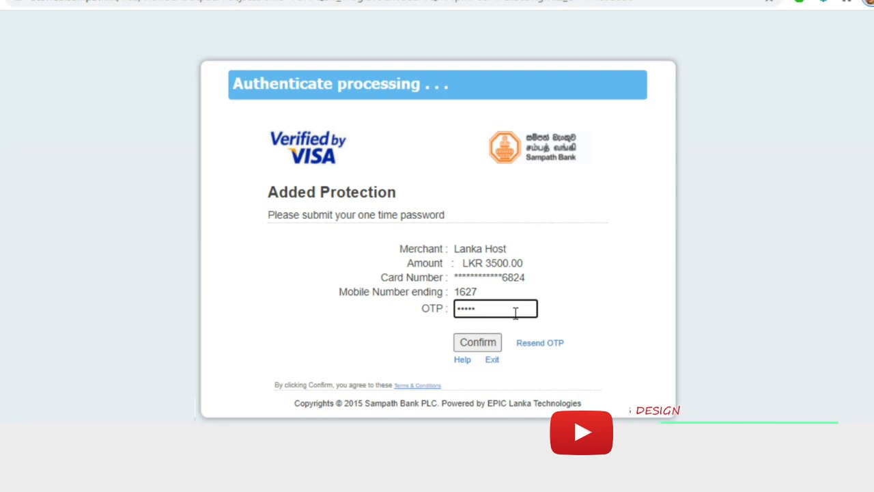
type("•")
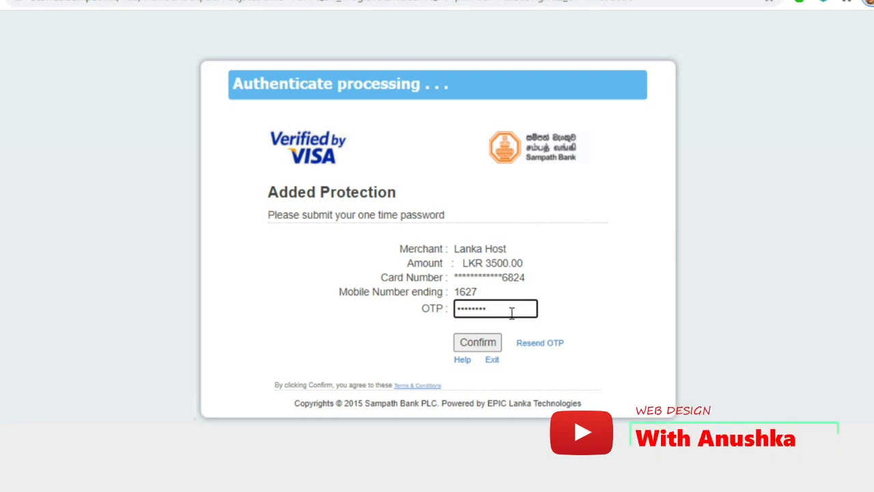
left_click(490, 347)
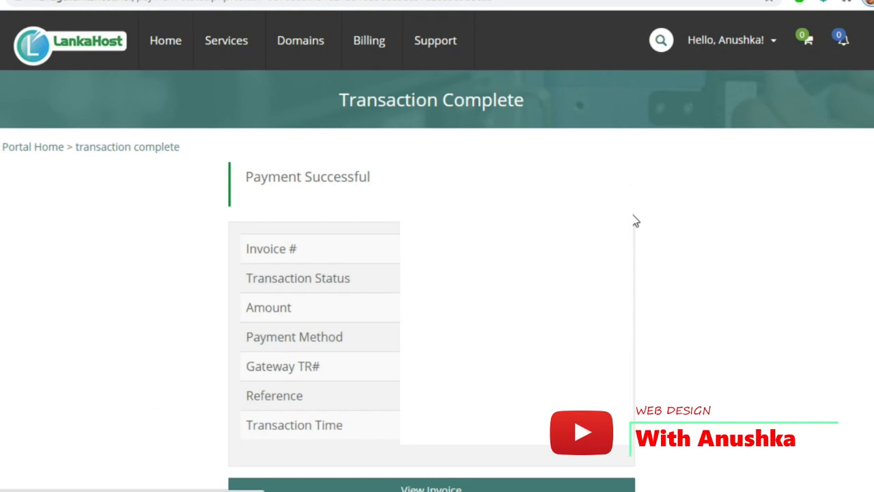
scroll(634, 219, "down", 1)
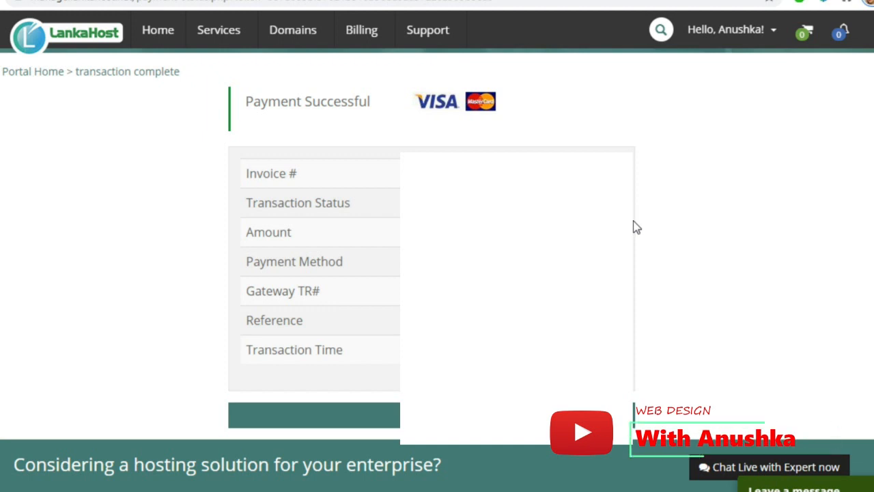
scroll(635, 225, "up", 2)
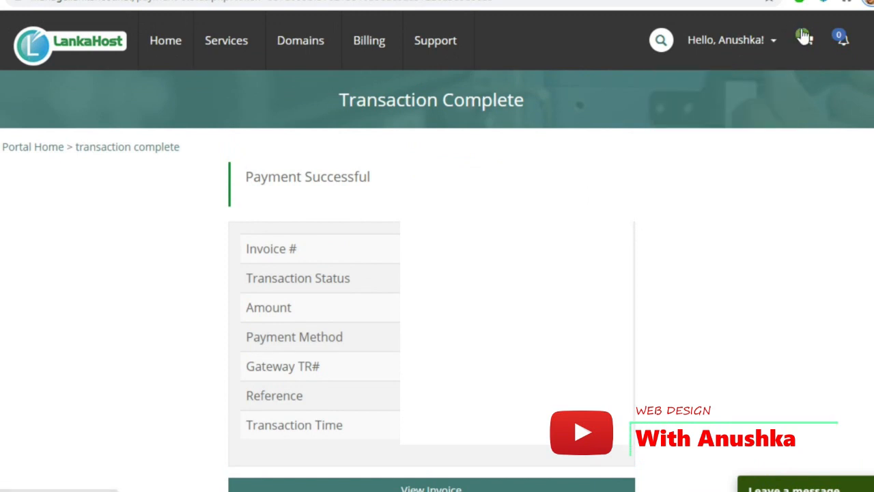
left_click(775, 44)
Return to the LankaHost home page and choose Login from the Account menu
left_click(91, 48)
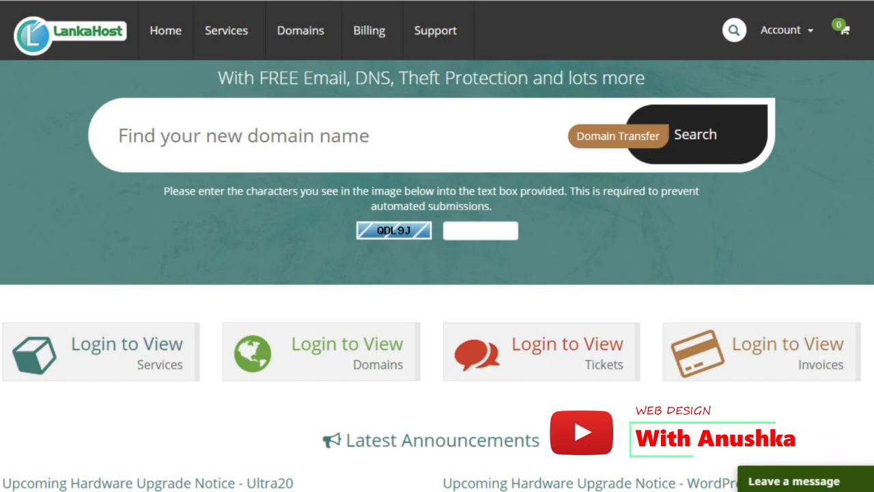
left_click(810, 33)
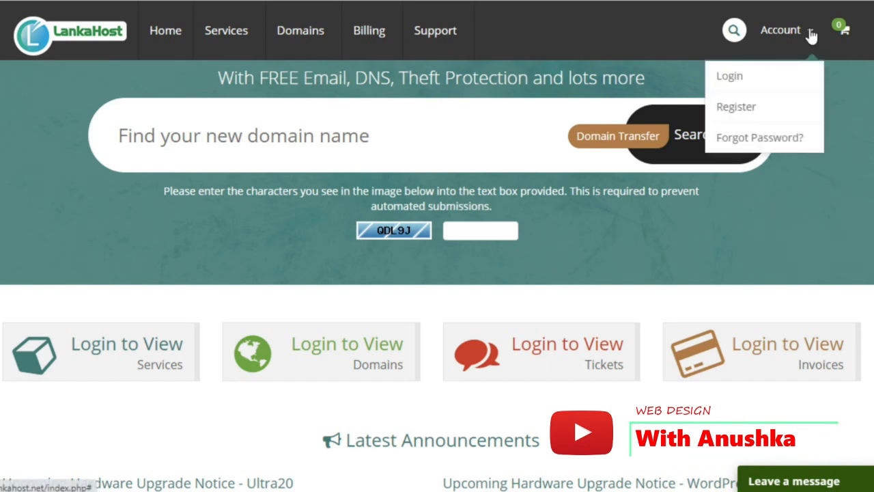
mouse_move(776, 40)
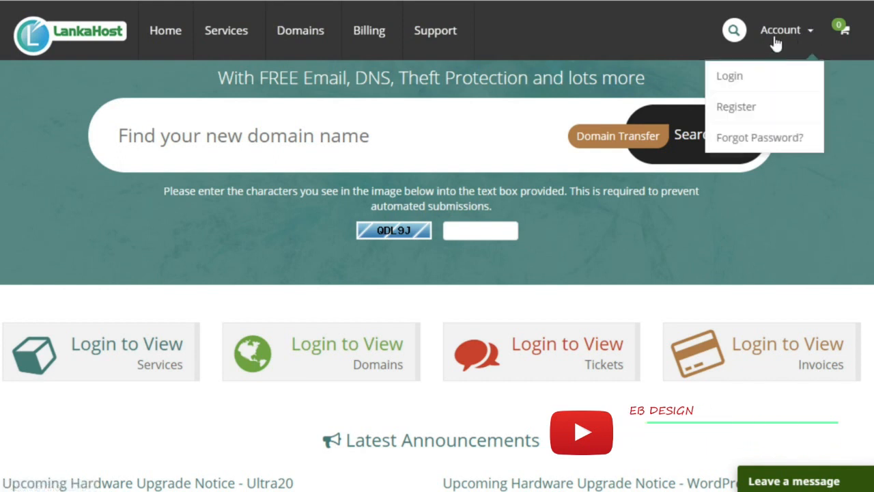
left_click(754, 82)
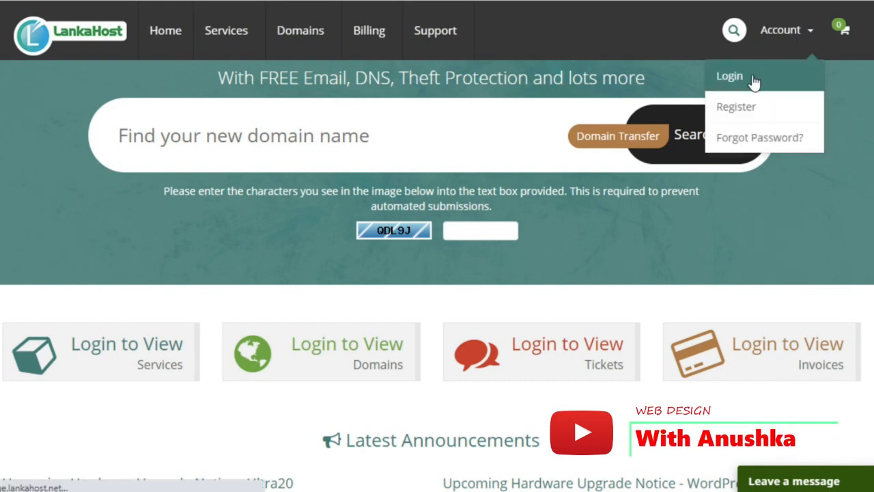